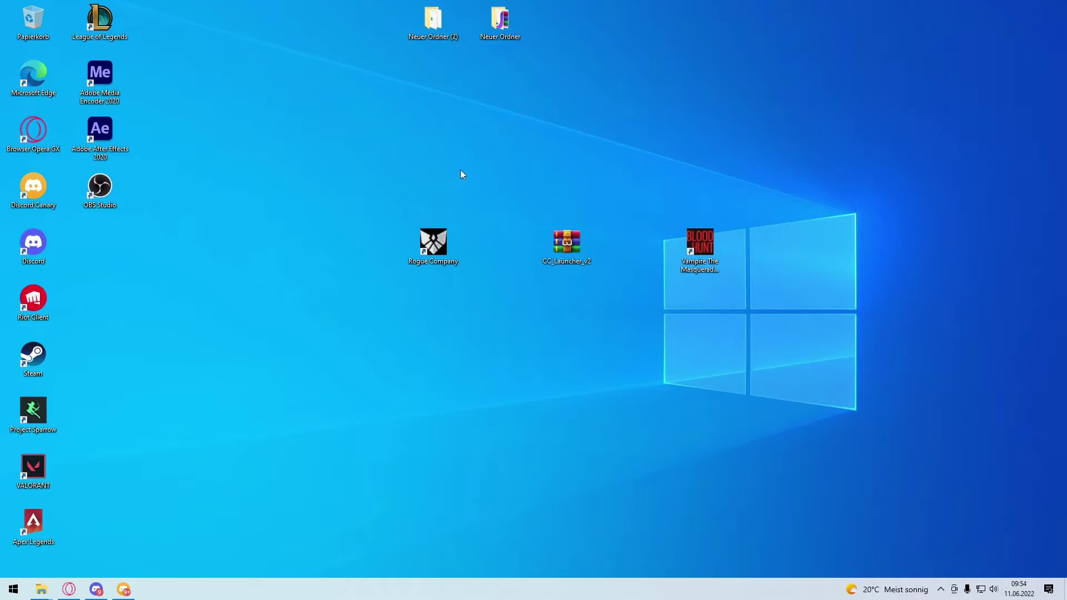
# Step: Stack Rogue Company and Bloodhunt around CC_Launcher_v2, then move both game shortcuts left
pyautogui.moveTo(482, 167); pyautogui.dragTo(648, 348)
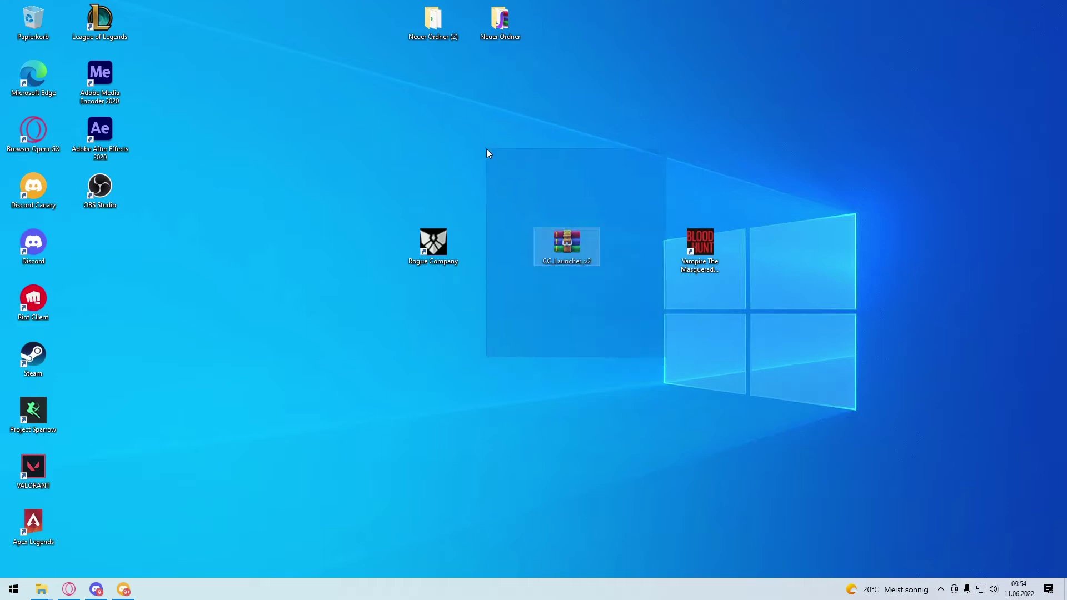
pyautogui.moveTo(488, 153); pyautogui.dragTo(660, 357)
pyautogui.moveTo(657, 164); pyautogui.dragTo(736, 293)
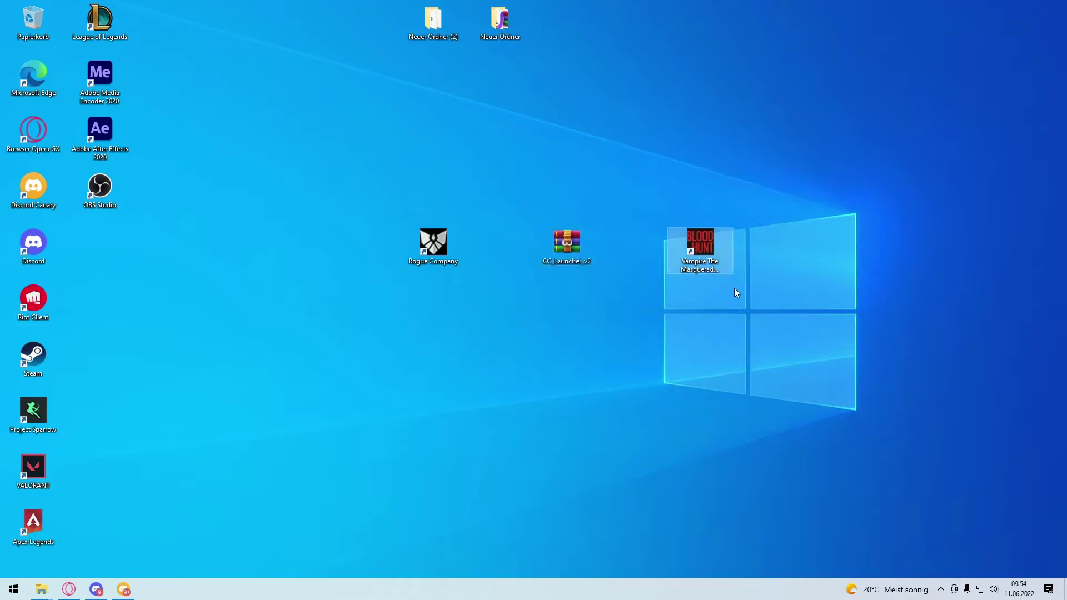
pyautogui.moveTo(717, 259); pyautogui.dragTo(584, 314)
pyautogui.moveTo(449, 259); pyautogui.dragTo(581, 202)
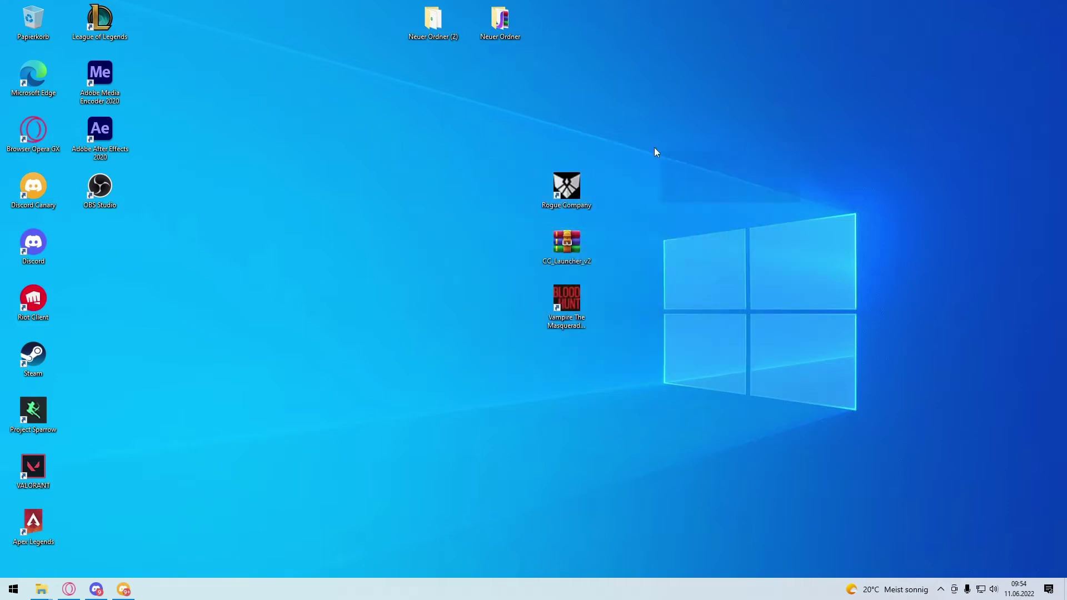
pyautogui.moveTo(802, 202); pyautogui.dragTo(405, 306)
pyautogui.moveTo(397, 167); pyautogui.dragTo(701, 394)
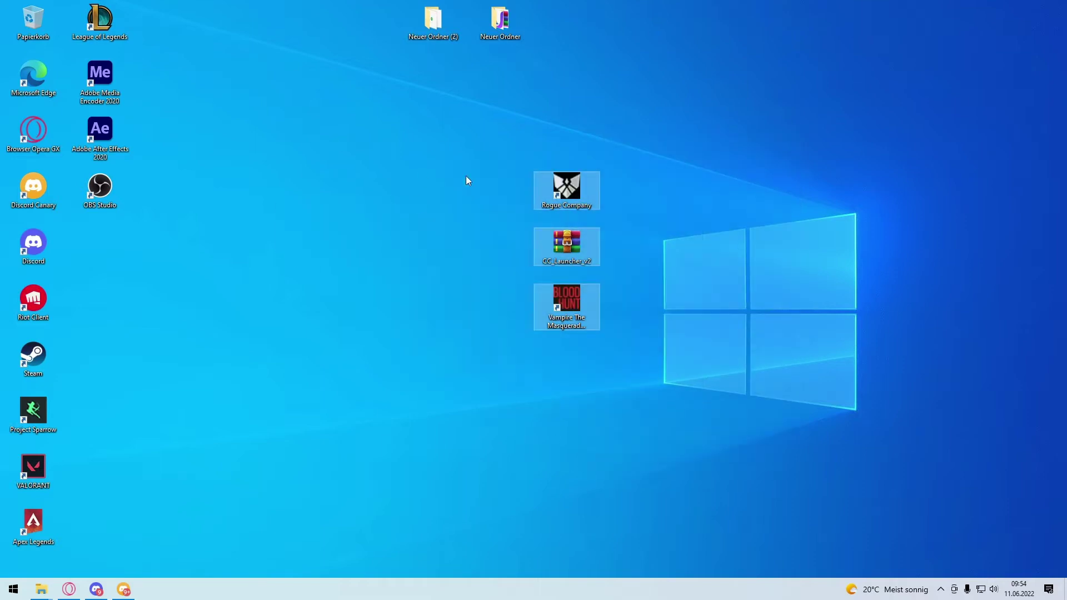
pyautogui.click(465, 181)
pyautogui.moveTo(567, 189); pyautogui.dragTo(297, 189)
pyautogui.moveTo(567, 306); pyautogui.dragTo(300, 252)
# Step: Select the CC_Launcher_v2 archive on its own and open its context menu
pyautogui.moveTo(455, 145); pyautogui.dragTo(644, 391)
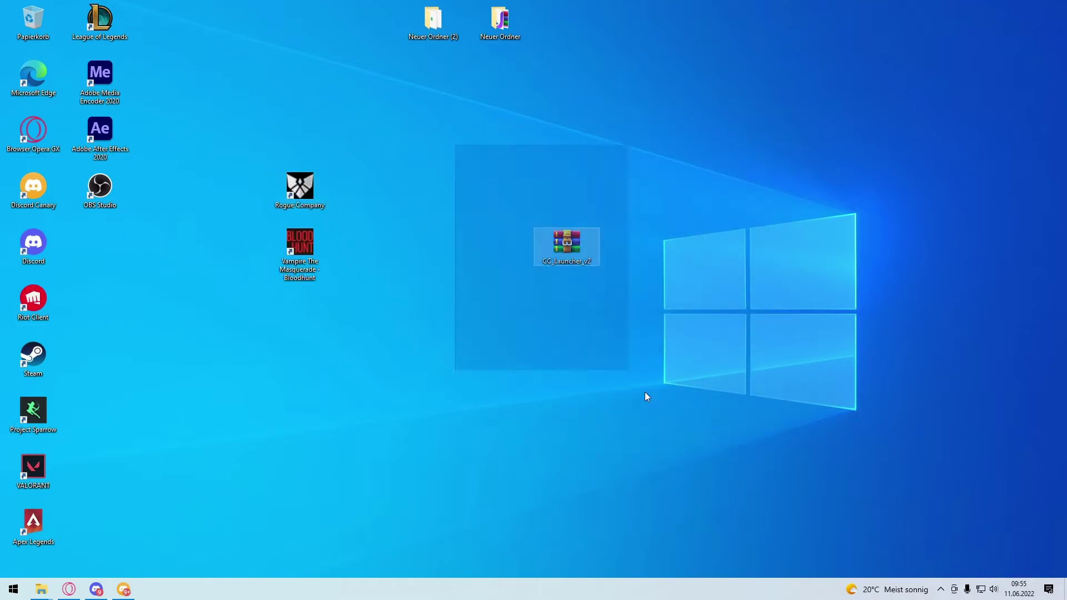
pyautogui.click(682, 383)
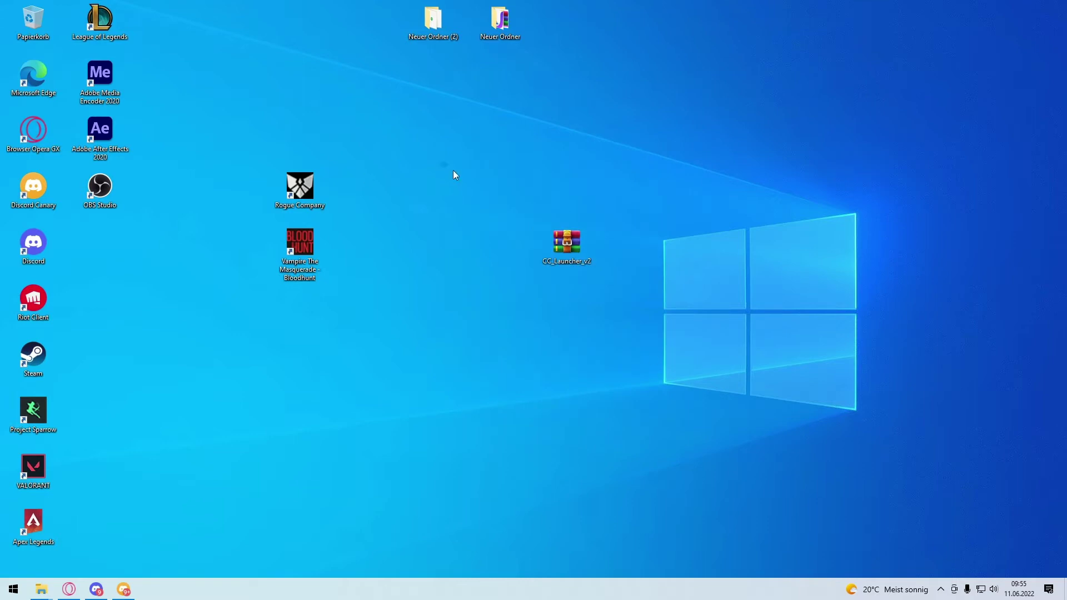
pyautogui.moveTo(455, 175); pyautogui.dragTo(708, 366)
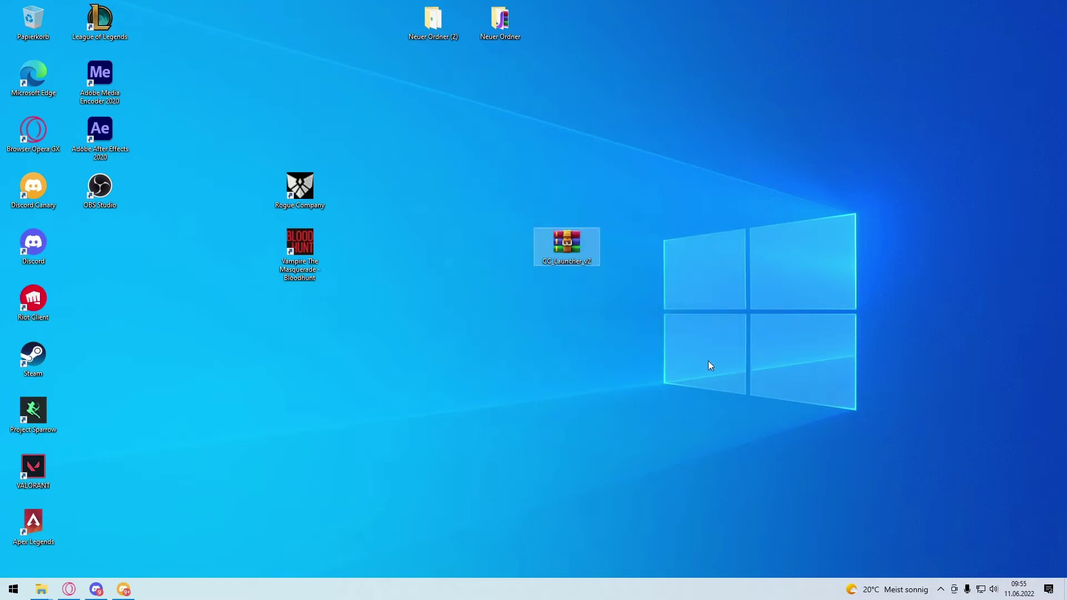
pyautogui.rightClick(566, 246)
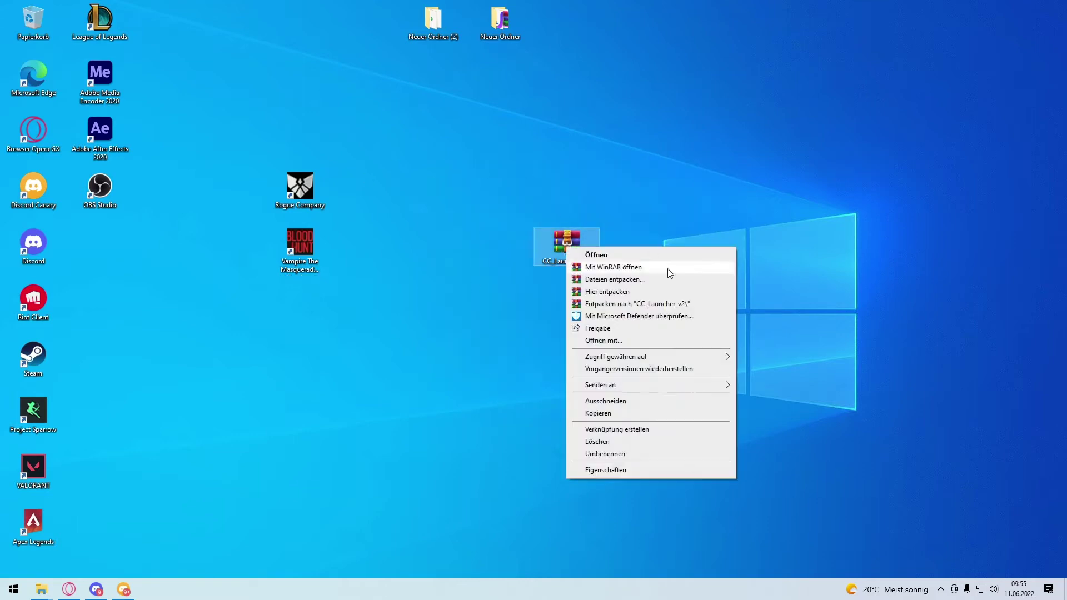
# Step: Extract the archive into a CC_Launcher_v2 folder and open that folder
pyautogui.click(637, 304)
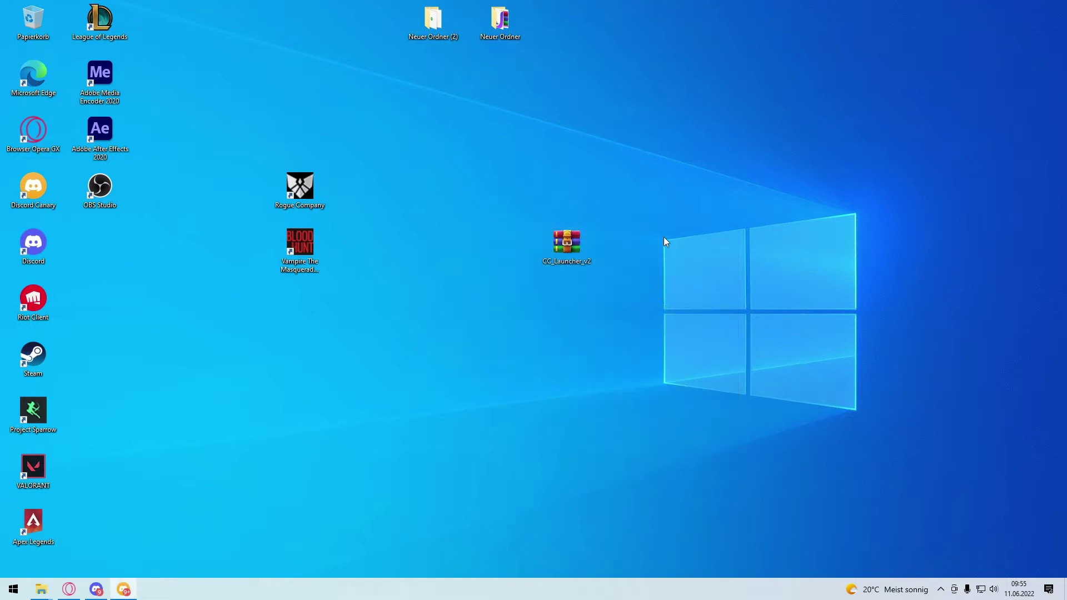
pyautogui.moveTo(88, 260); pyautogui.dragTo(551, 205)
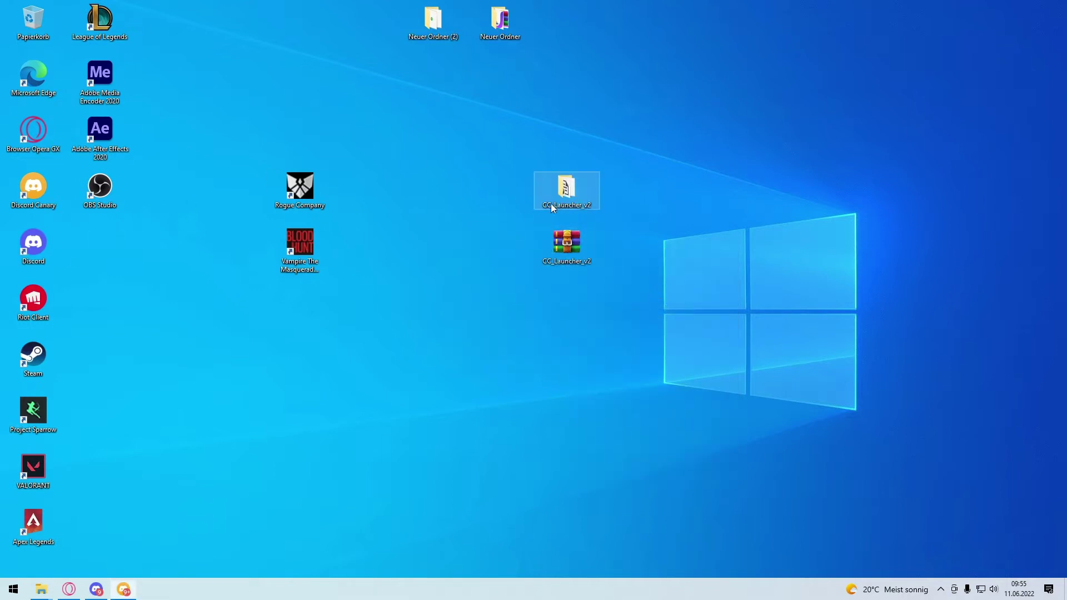
pyautogui.doubleClick(584, 206)
# Step: Run CCLauncher as administrator, then minimize the folder window to the desktop
pyautogui.moveTo(831, 388); pyautogui.dragTo(792, 296)
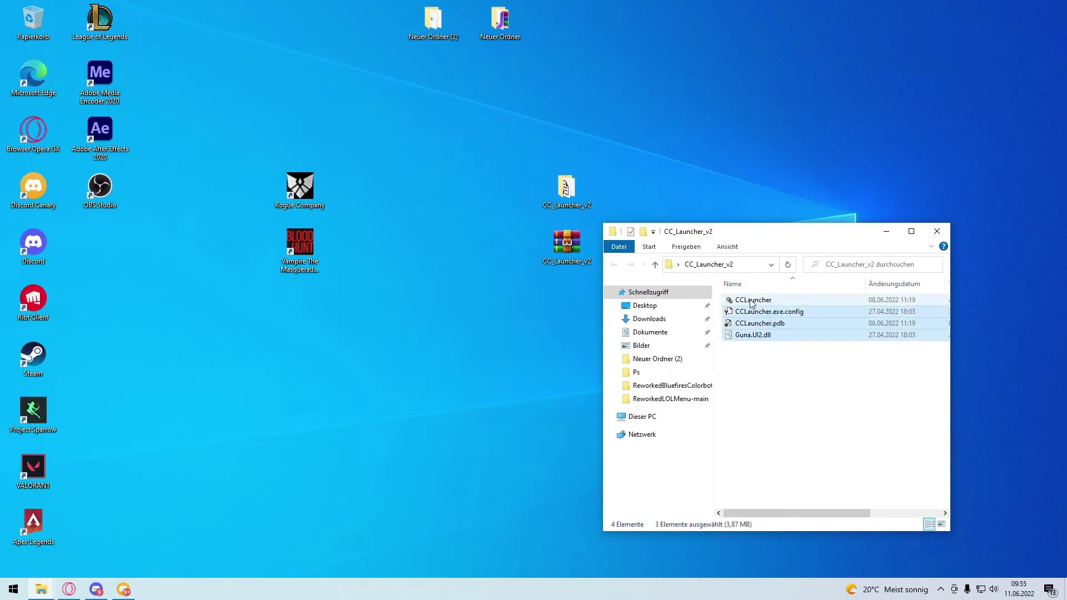
pyautogui.click(794, 301)
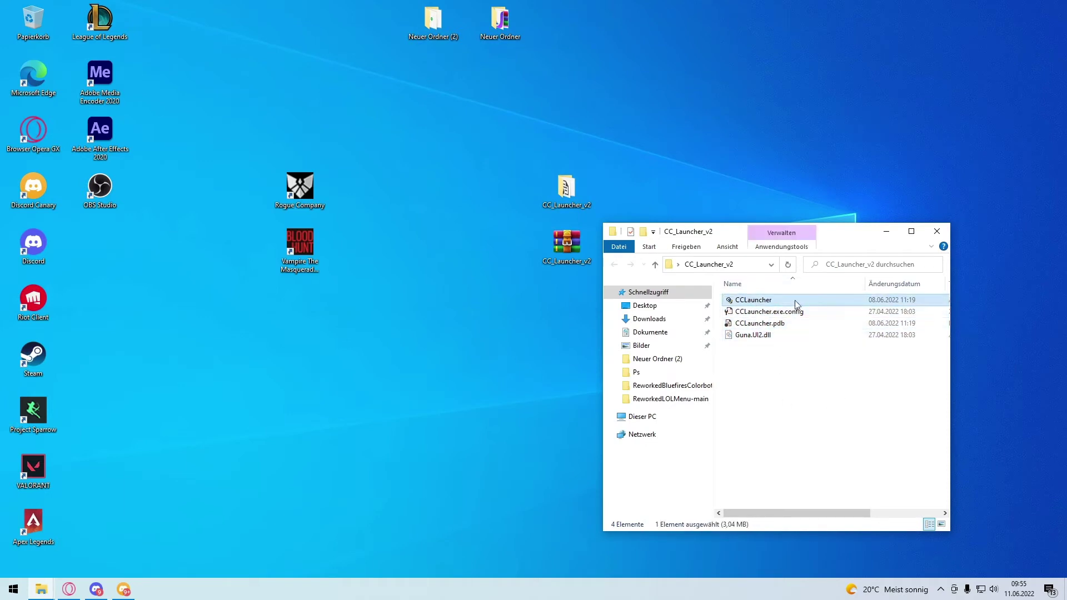
pyautogui.rightClick(739, 306)
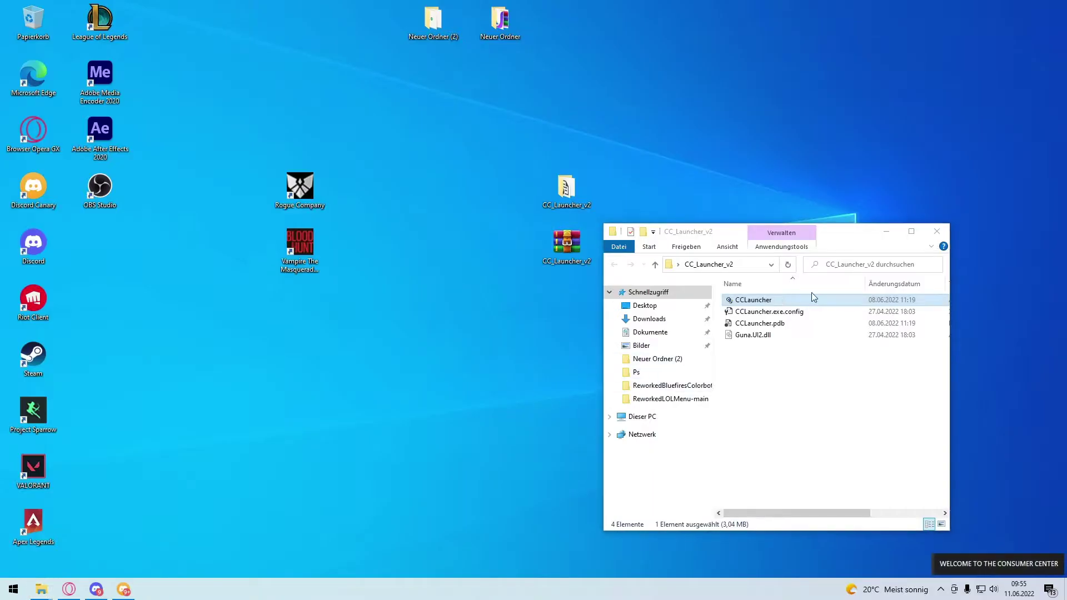
pyautogui.click(886, 231)
# Step: Place the CC_Launcher_v2 folder beside Rogue Company and center the Consumer Center login window
pyautogui.moveTo(886, 510); pyautogui.dragTo(1062, 576)
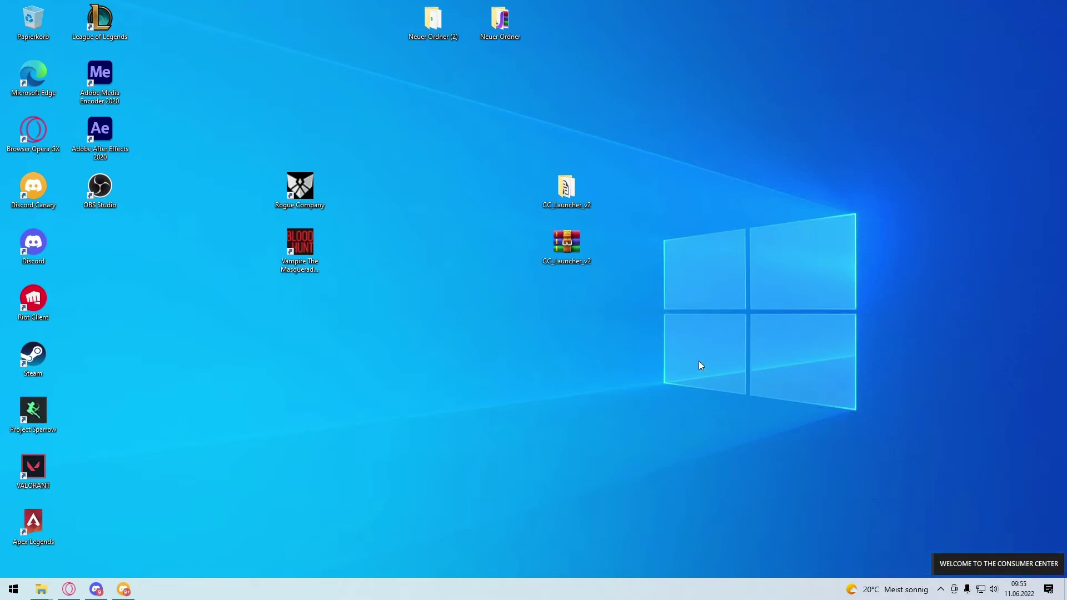
pyautogui.moveTo(698, 361); pyautogui.dragTo(477, 305)
pyautogui.moveTo(578, 193); pyautogui.dragTo(379, 192)
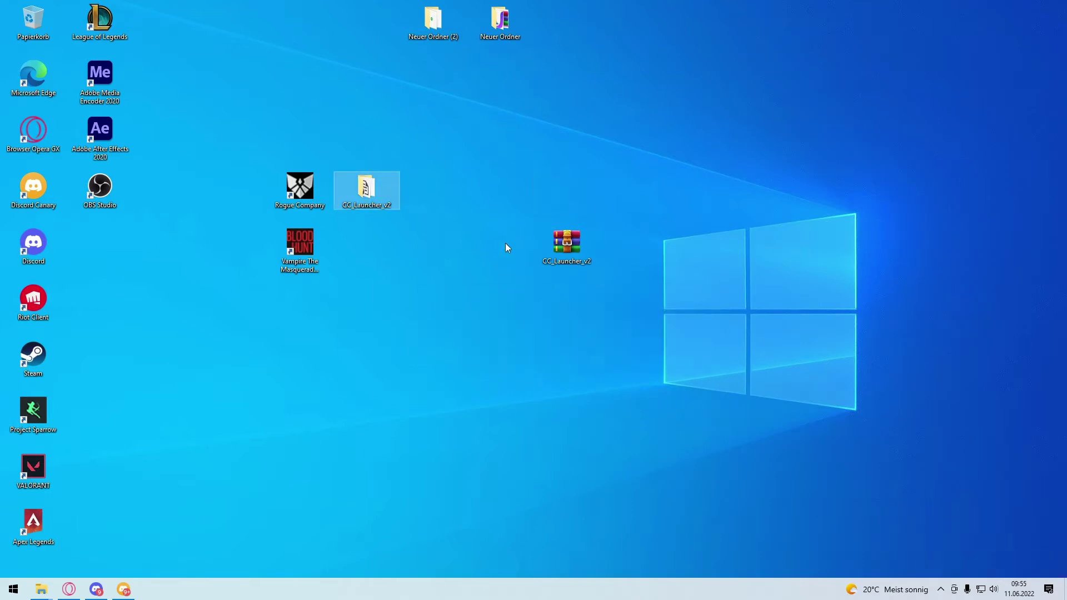
pyautogui.doubleClick(566, 241)
pyautogui.moveTo(541, 218); pyautogui.dragTo(587, 203)
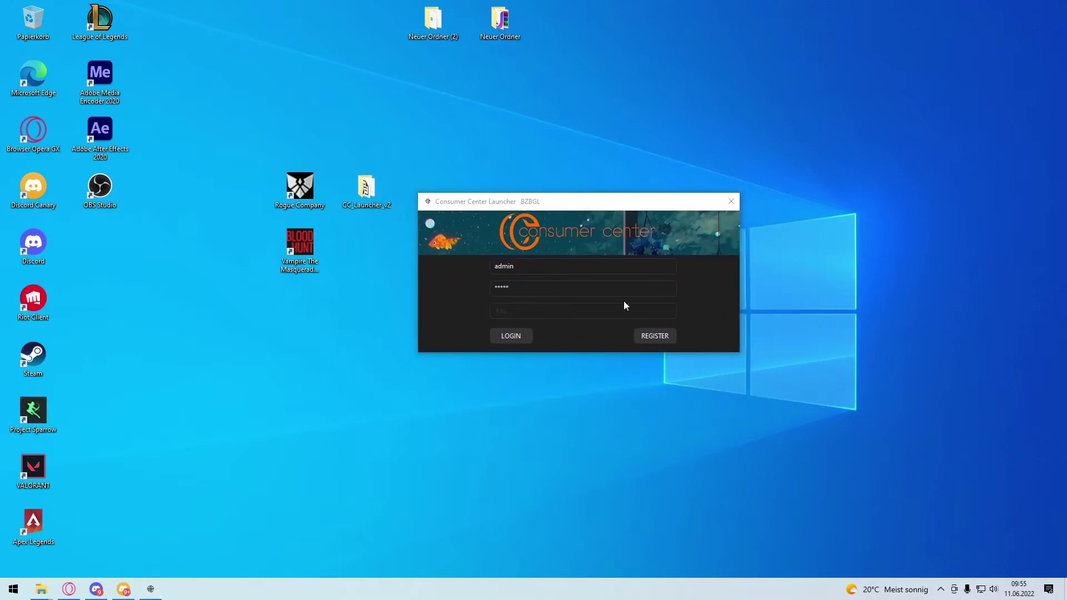
# Step: Enter the account password and username in the login fields and submit
pyautogui.click(595, 263)
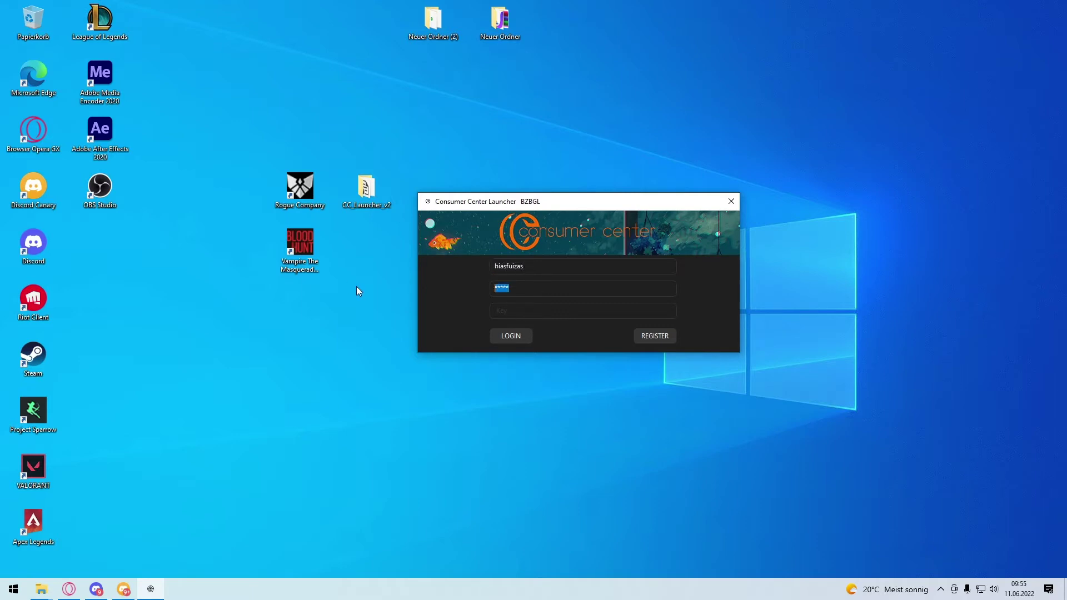
pyautogui.write('***********')
pyautogui.doubleClick(503, 265)
pyautogui.write('admin')
pyautogui.click(524, 337)
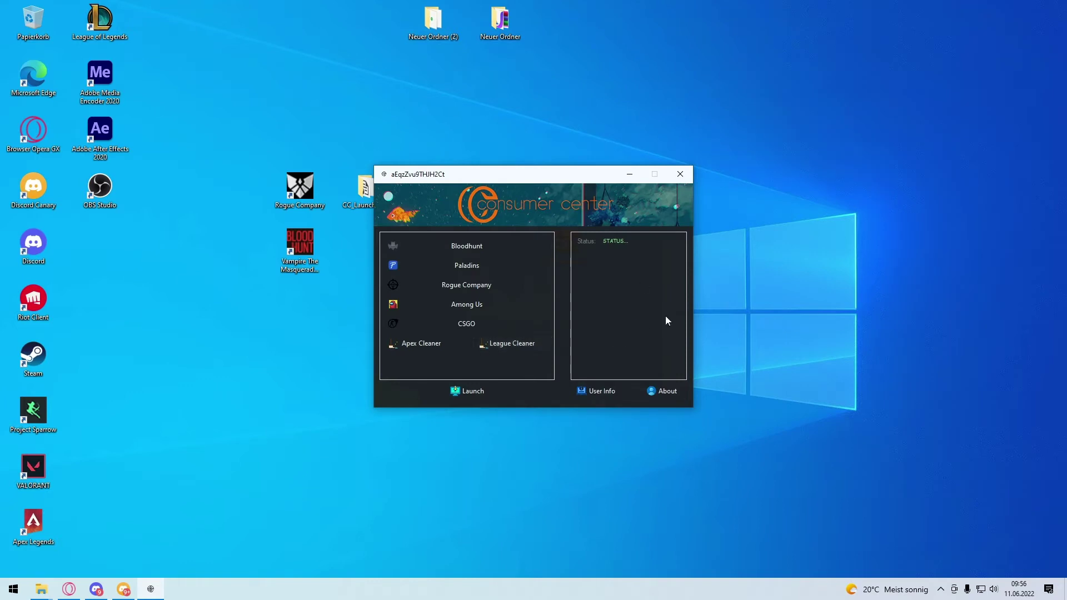
# Step: Launch Bloodhunt from its desktop shortcut, approving the Steam Client Service prompt
pyautogui.moveTo(494, 184); pyautogui.dragTo(706, 115)
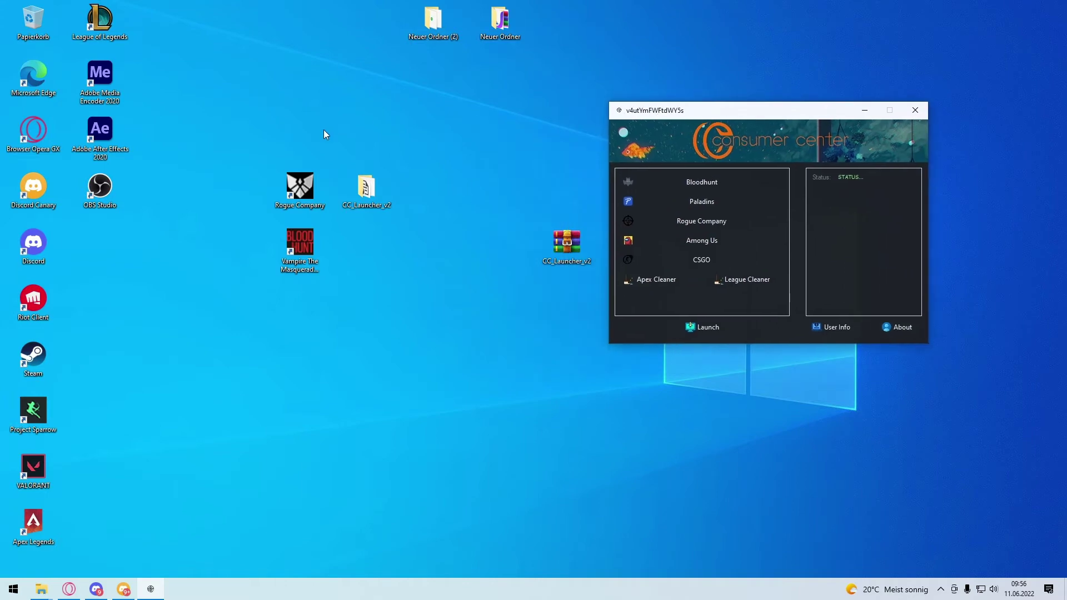
pyautogui.doubleClick(299, 245)
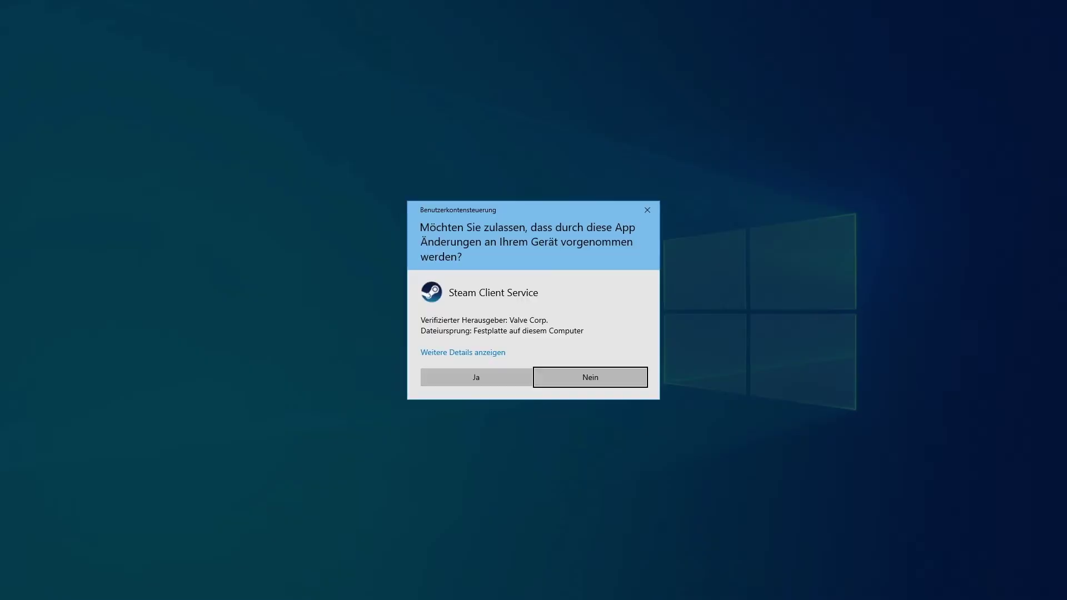
pyautogui.click(588, 377)
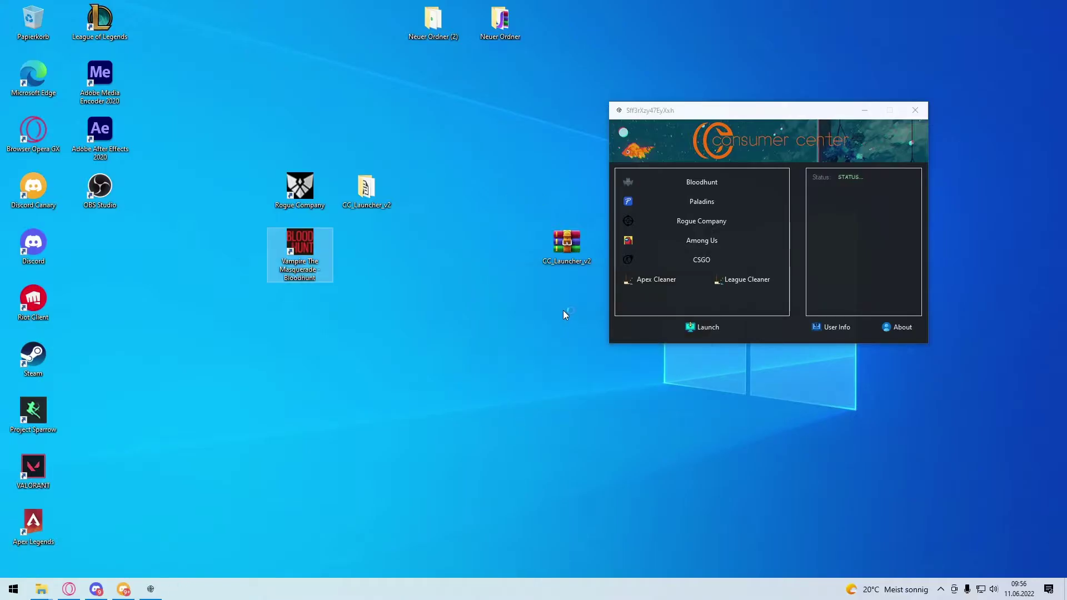
pyautogui.moveTo(732, 112); pyautogui.dragTo(832, 66)
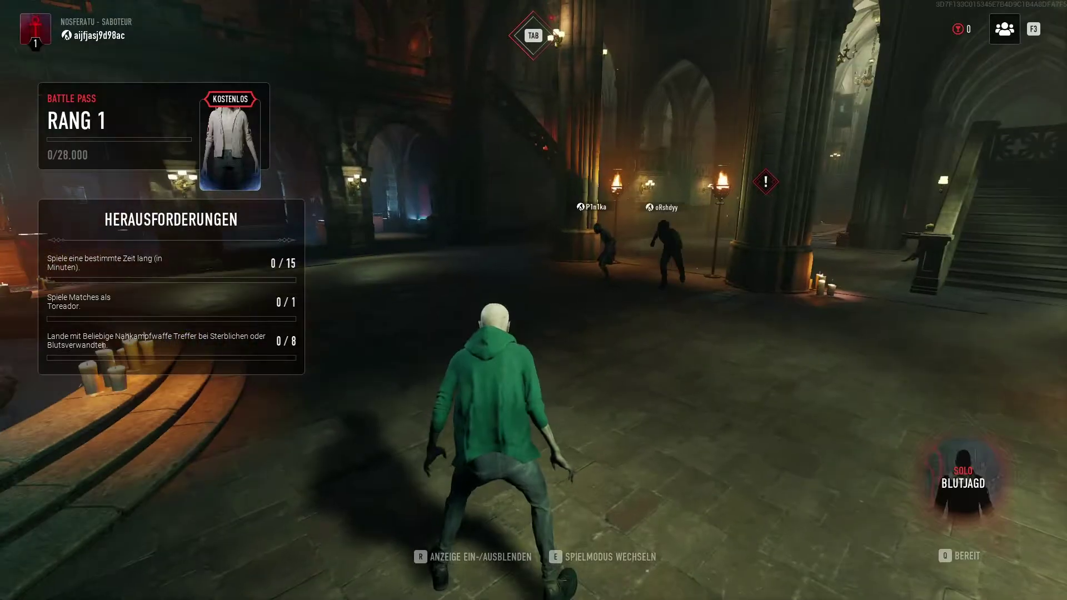
# Step: Set Bloodhunt's Anzeigemodus to Randlos at 1.920 x 1.080 and return to the lobby
pyautogui.press('w')
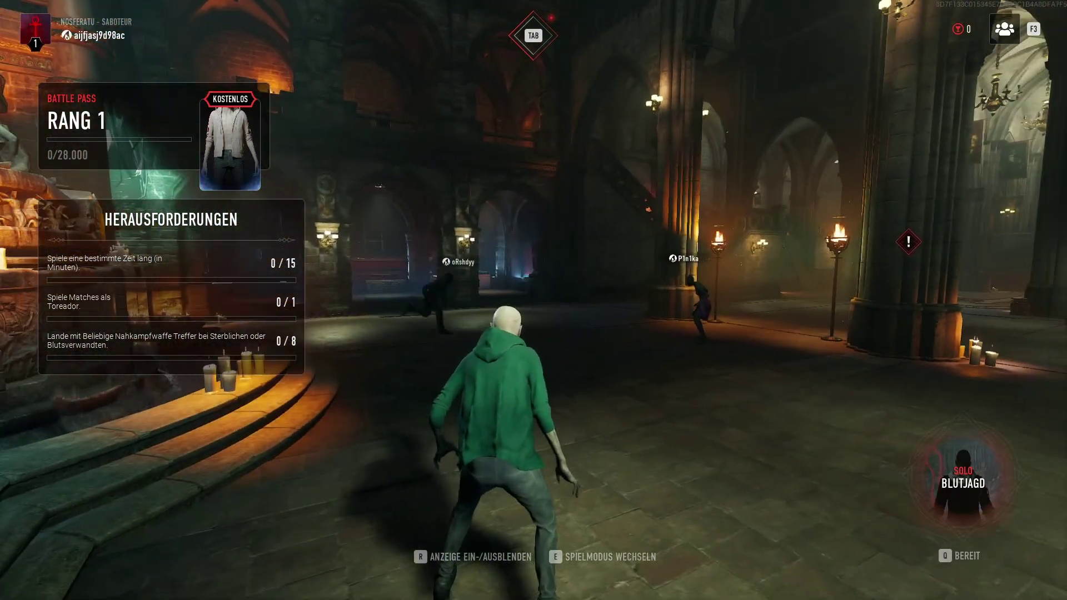
pyautogui.press('Escape')
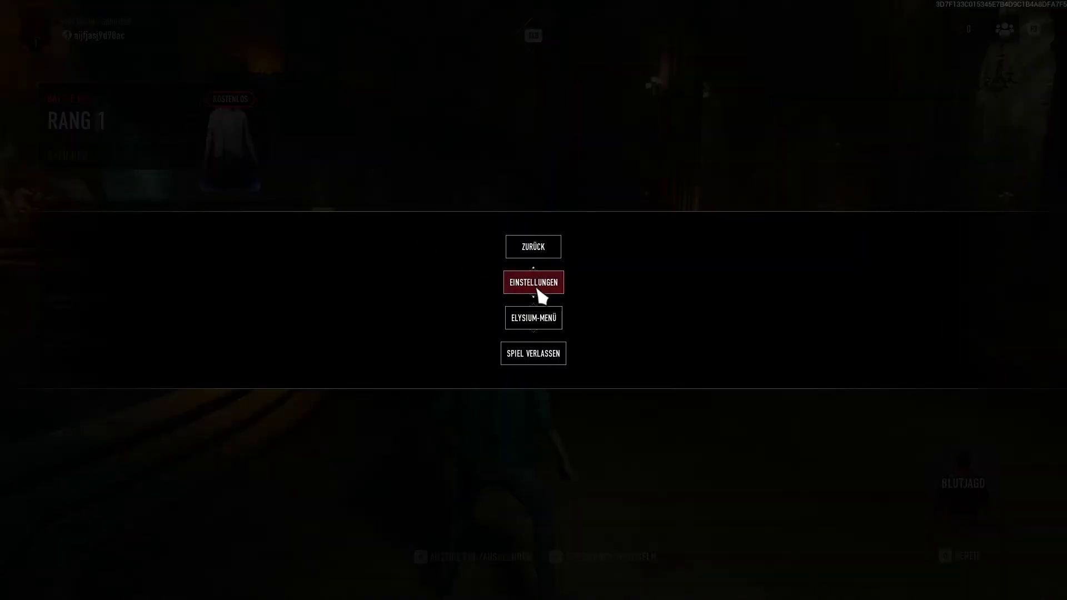
pyautogui.click(533, 283)
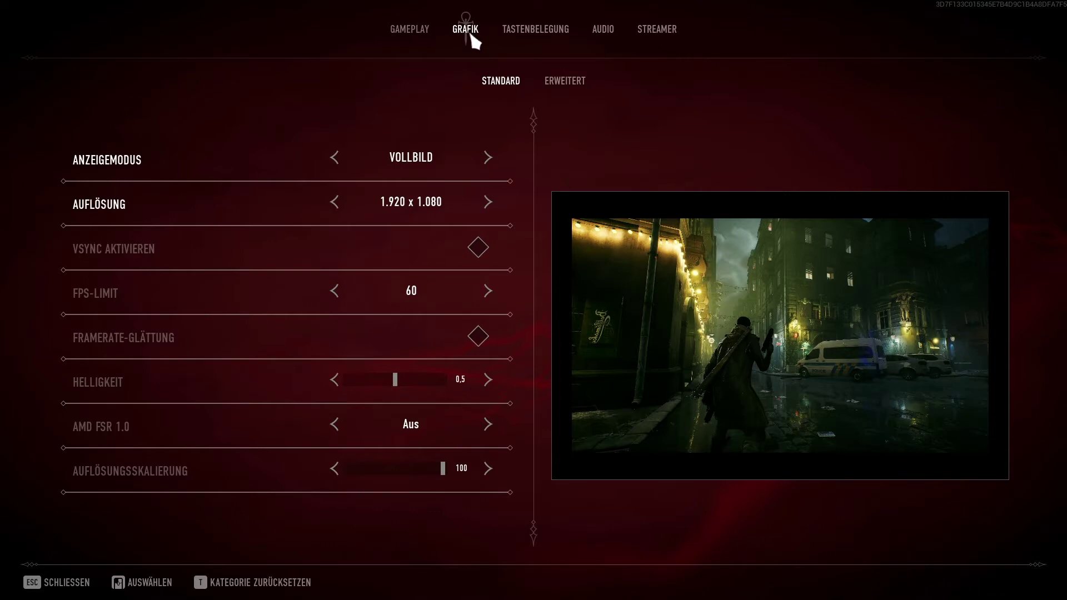
pyautogui.click(334, 158)
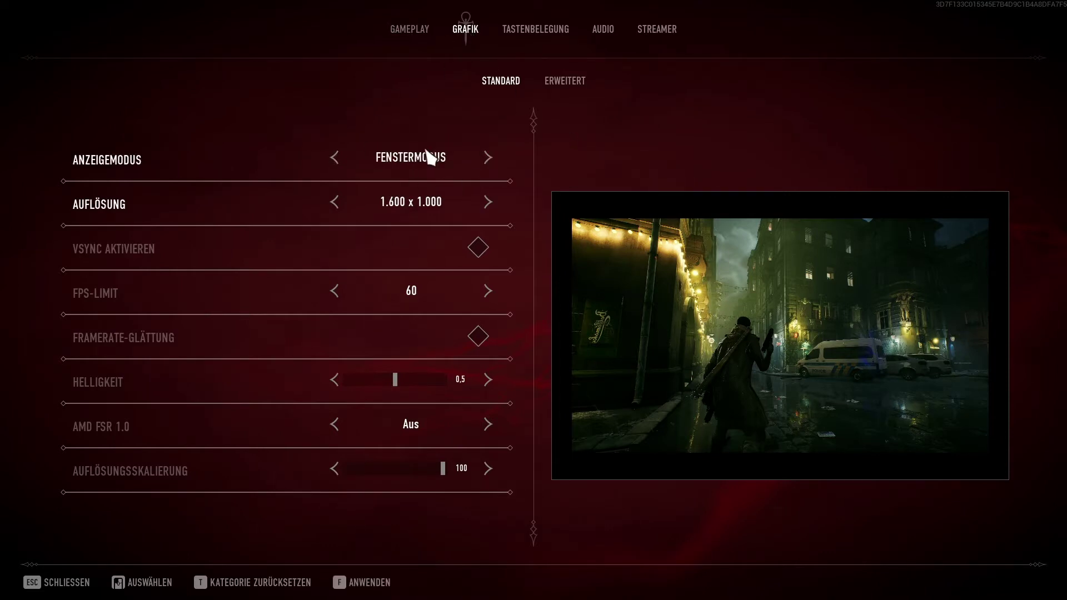
pyautogui.click(335, 159)
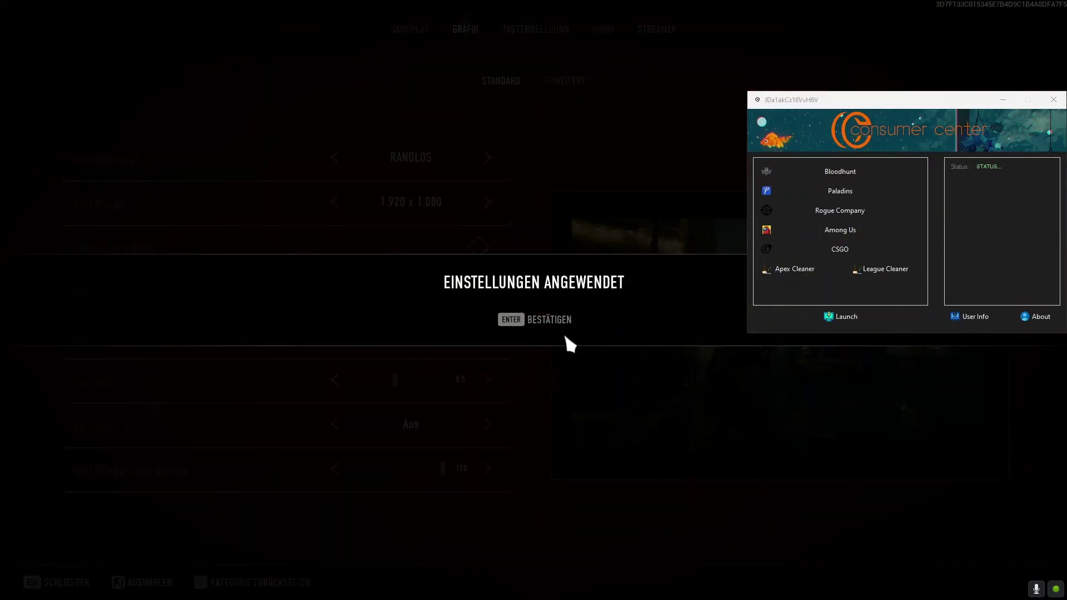
pyautogui.click(543, 318)
pyautogui.press('Escape')
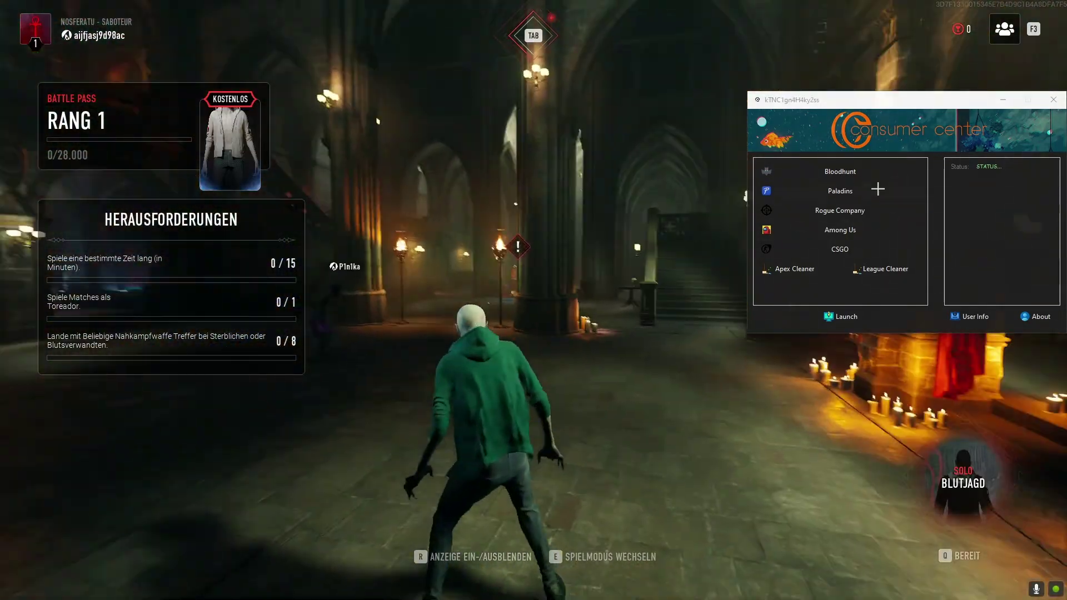
pyautogui.moveTo(866, 103); pyautogui.dragTo(515, 181)
# Step: Select Bloodhunt in the loader, launch the cheat, and dismiss the 'Bloodhunt is Loaded!' notice
pyautogui.click(516, 422)
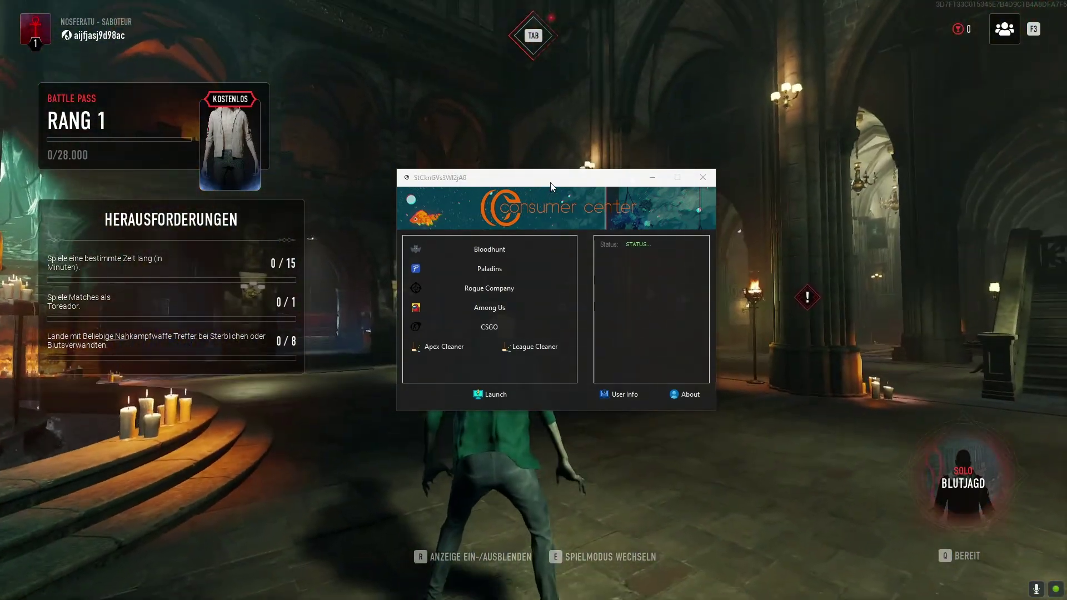
pyautogui.moveTo(517, 177); pyautogui.dragTo(832, 94)
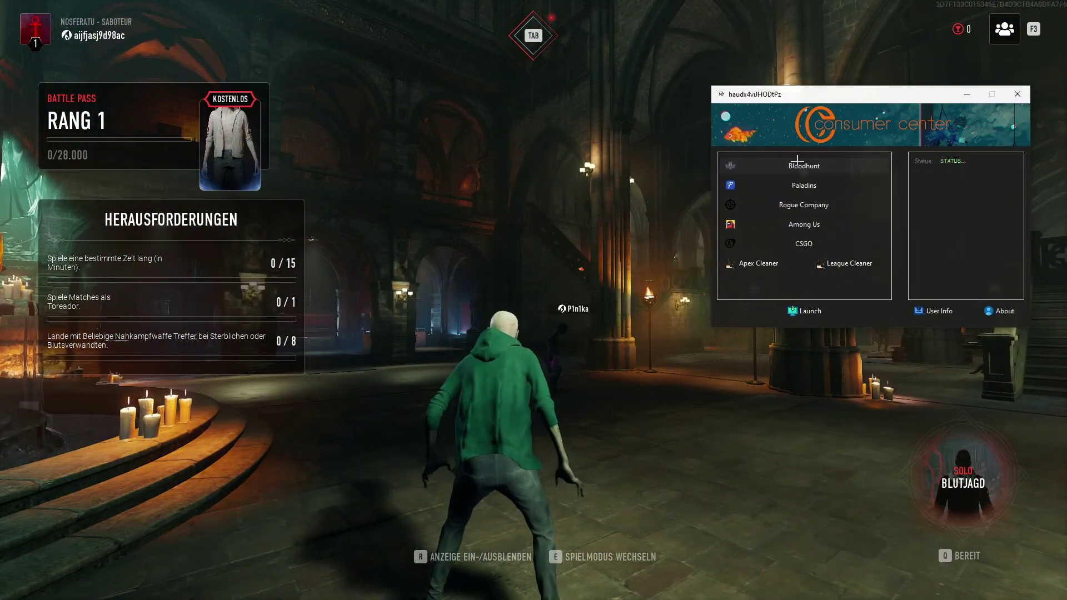
pyautogui.click(823, 166)
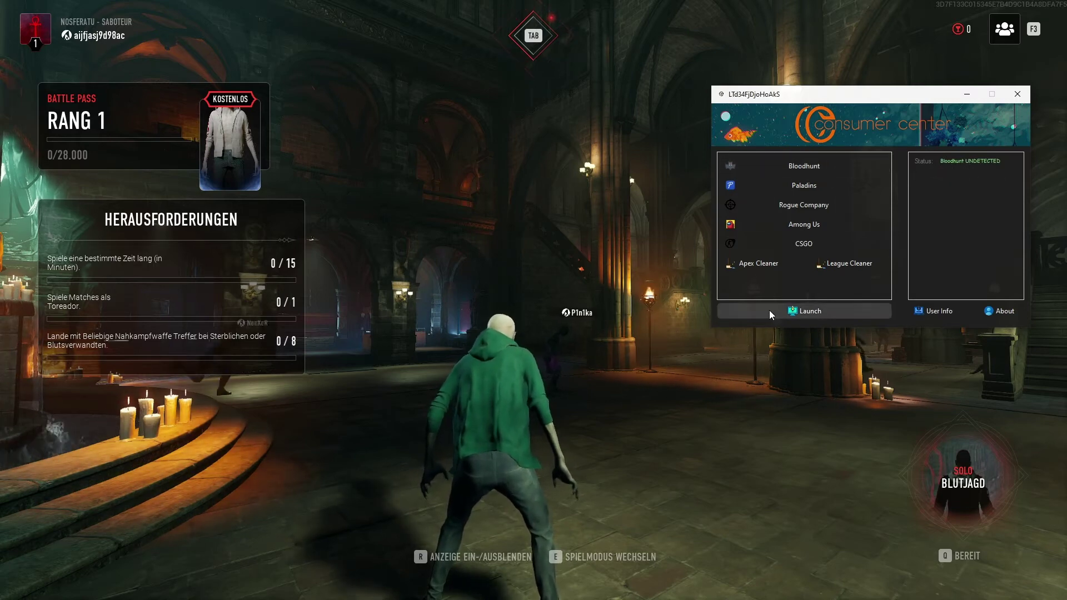
pyautogui.click(861, 318)
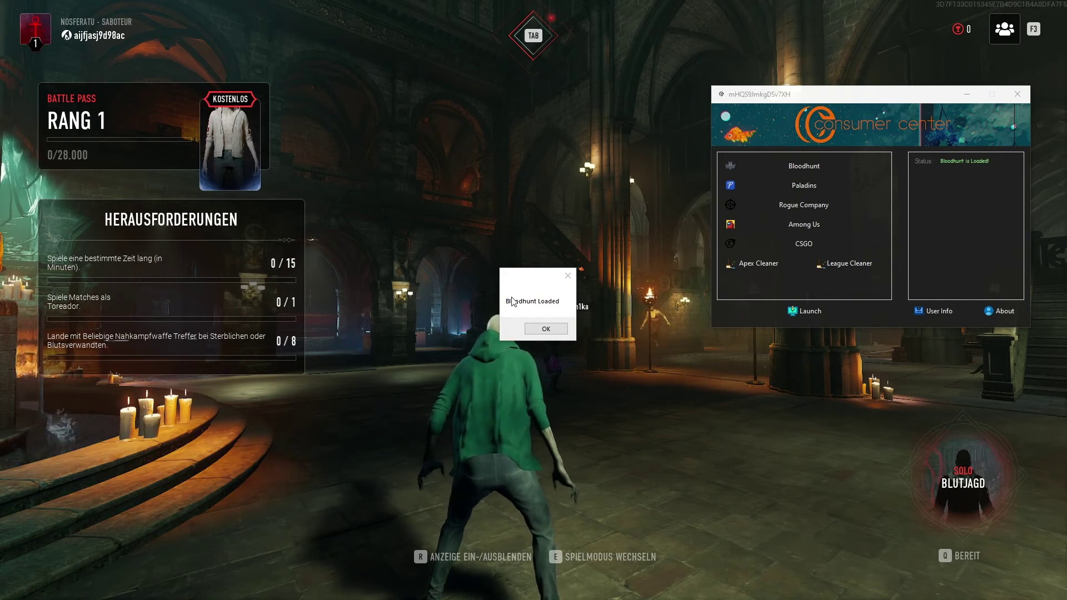
pyautogui.click(545, 329)
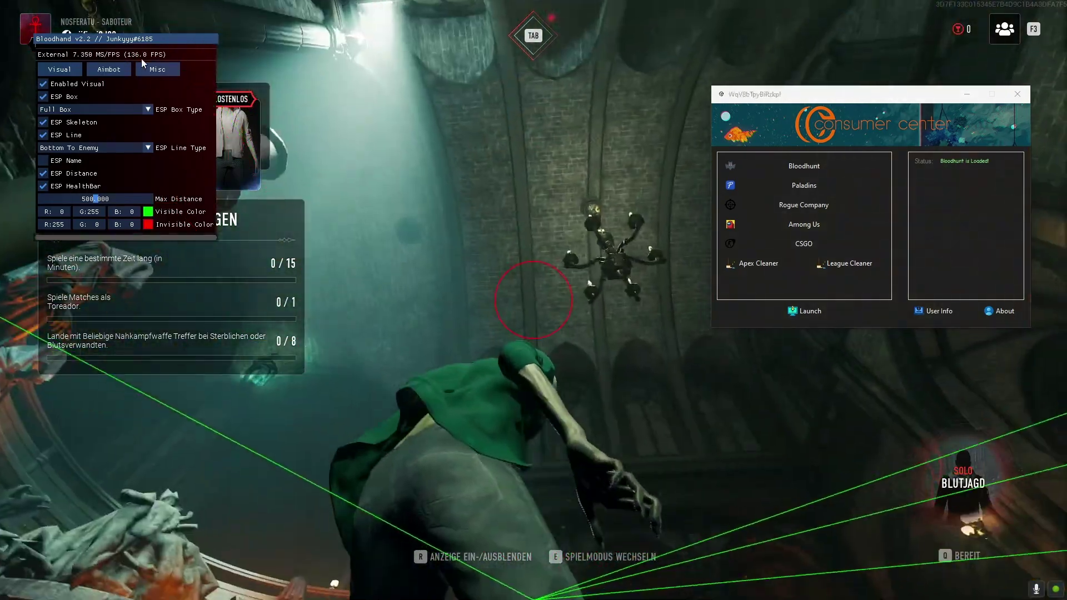
# Step: Minimize the loader, hide the Bloodhand menu with Insert, and bring up the pause menu
pyautogui.moveTo(153, 44); pyautogui.dragTo(540, 271)
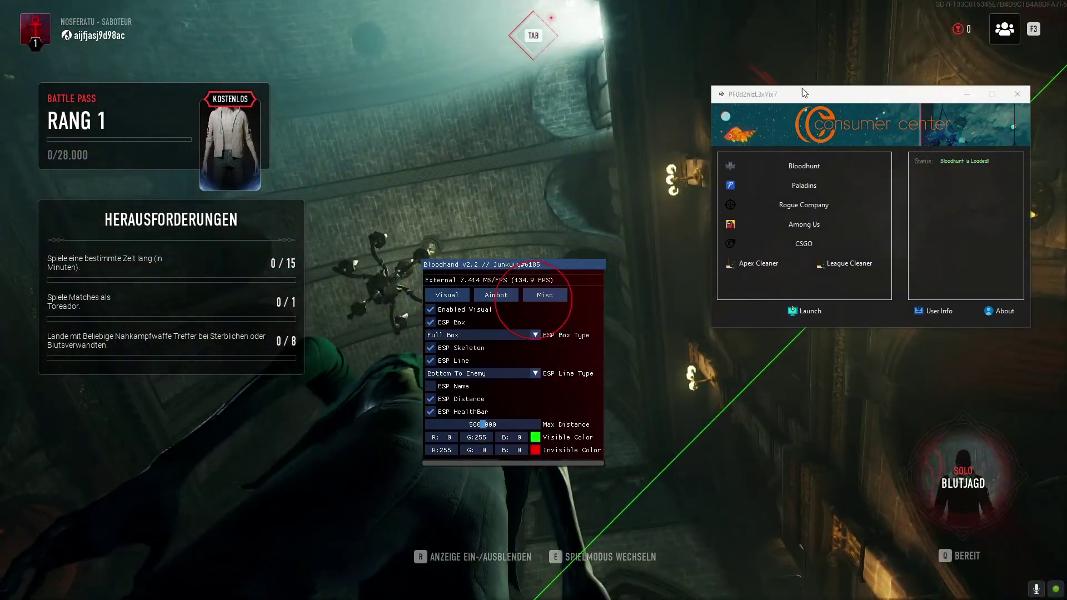
pyautogui.moveTo(803, 94); pyautogui.dragTo(712, 175)
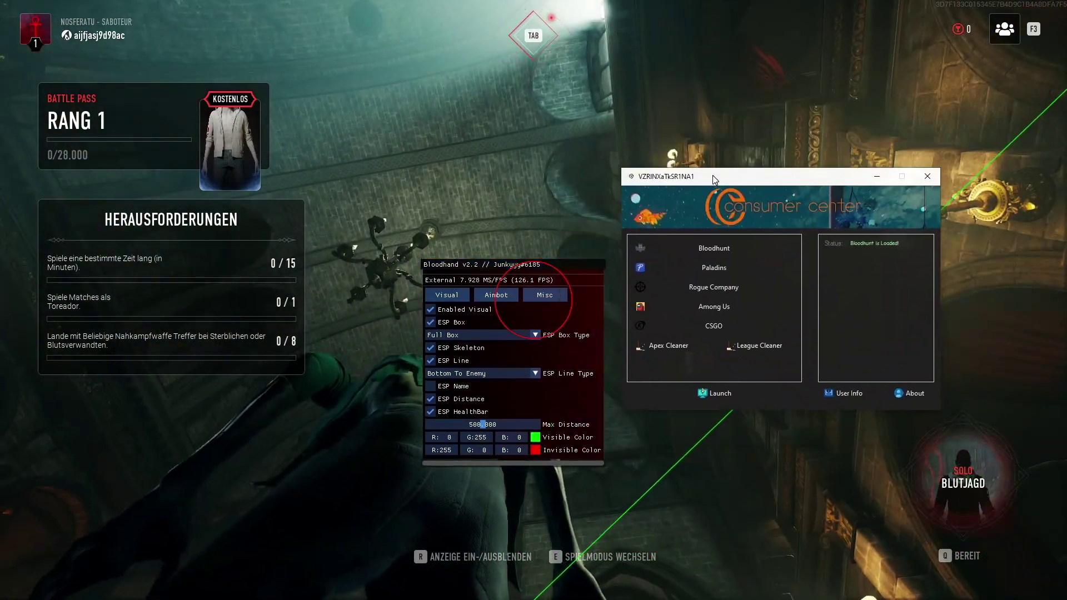
pyautogui.click(876, 177)
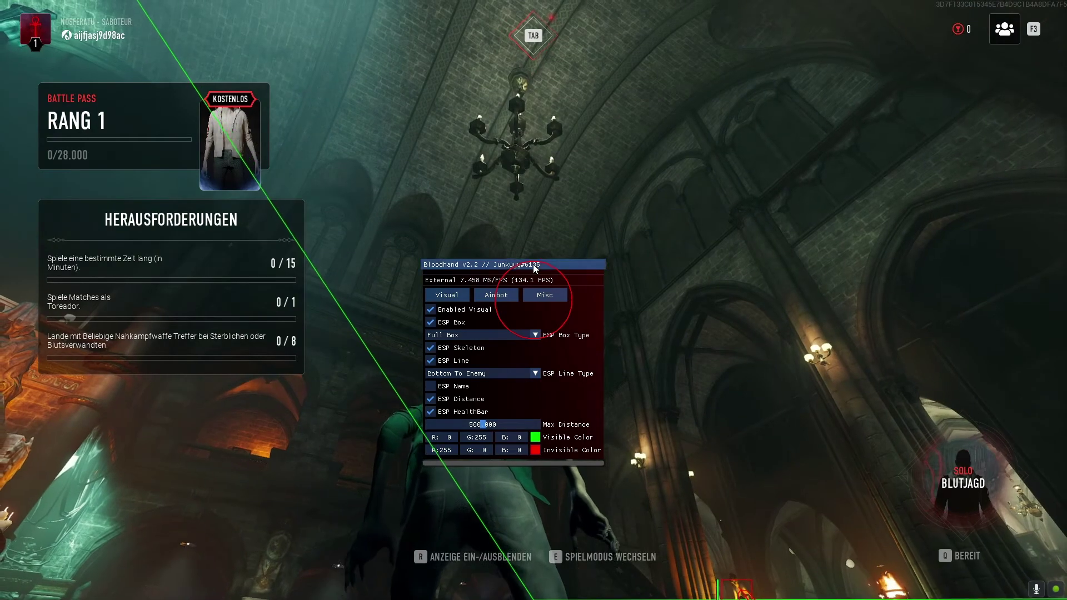
pyautogui.moveTo(532, 264); pyautogui.dragTo(764, 271)
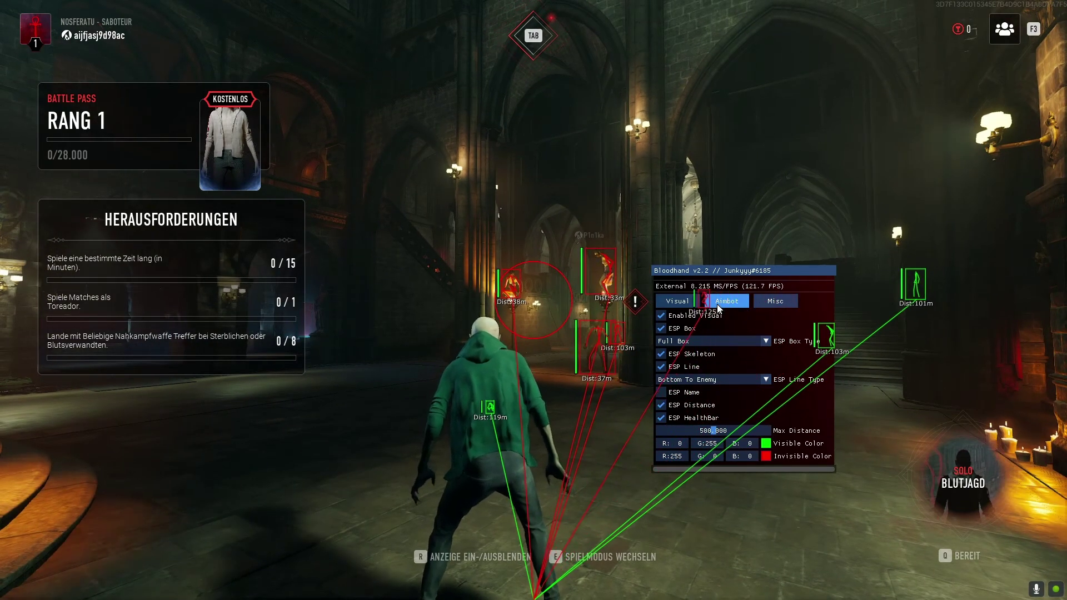
pyautogui.press('Insert')
pyautogui.press('Insert')
pyautogui.press('Insert')
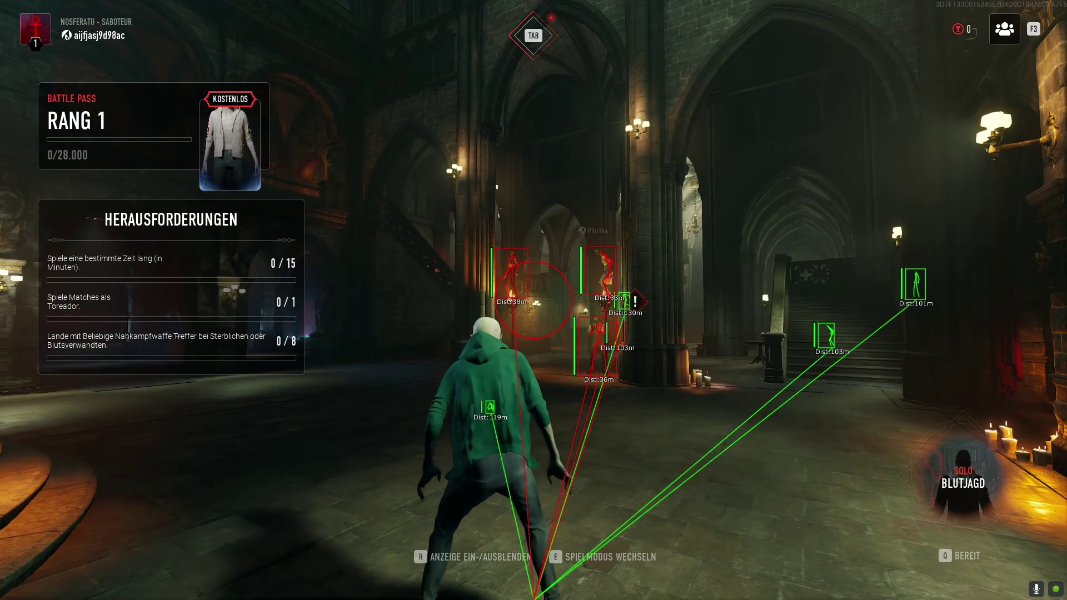
pyautogui.press('Insert')
pyautogui.press('Insert')
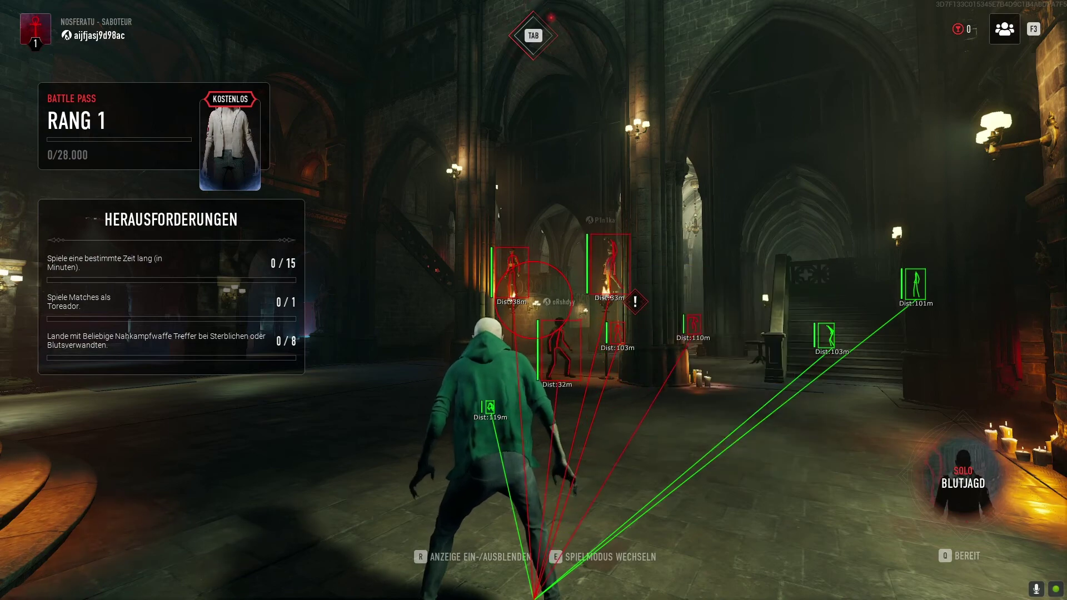
pyautogui.press('Escape')
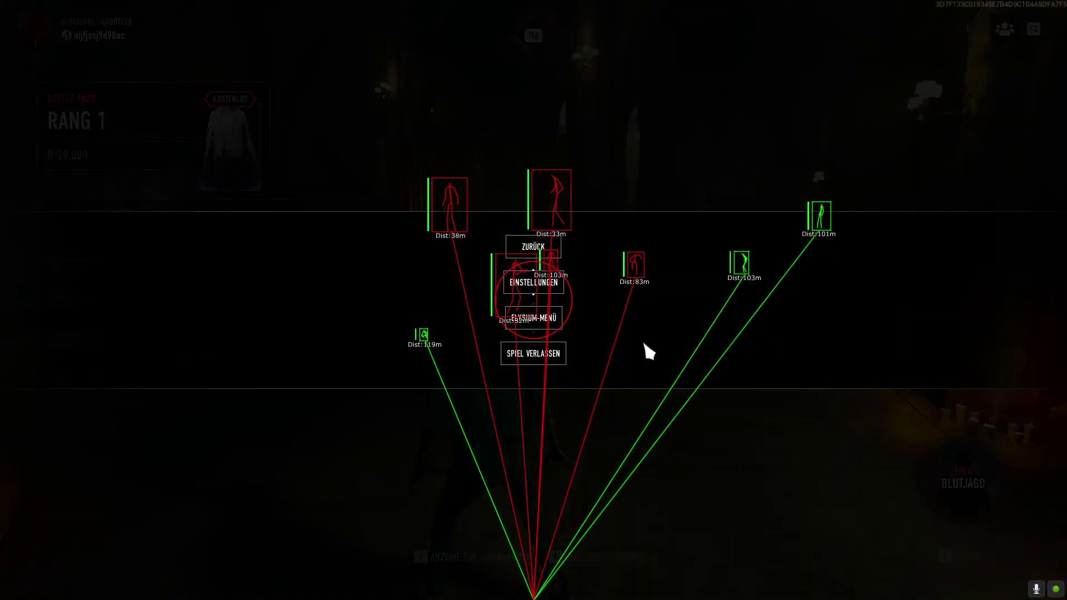
# Step: Quit Bloodhunt, restore the loader from the taskbar, and select Rogue Company
pyautogui.click(530, 364)
pyautogui.click(492, 320)
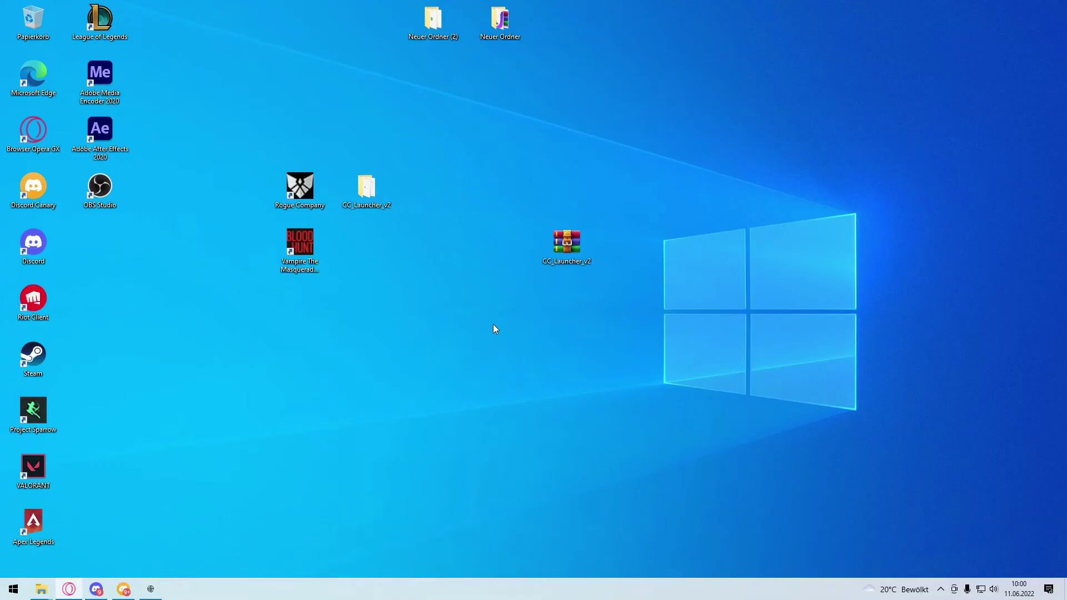
pyautogui.click(150, 589)
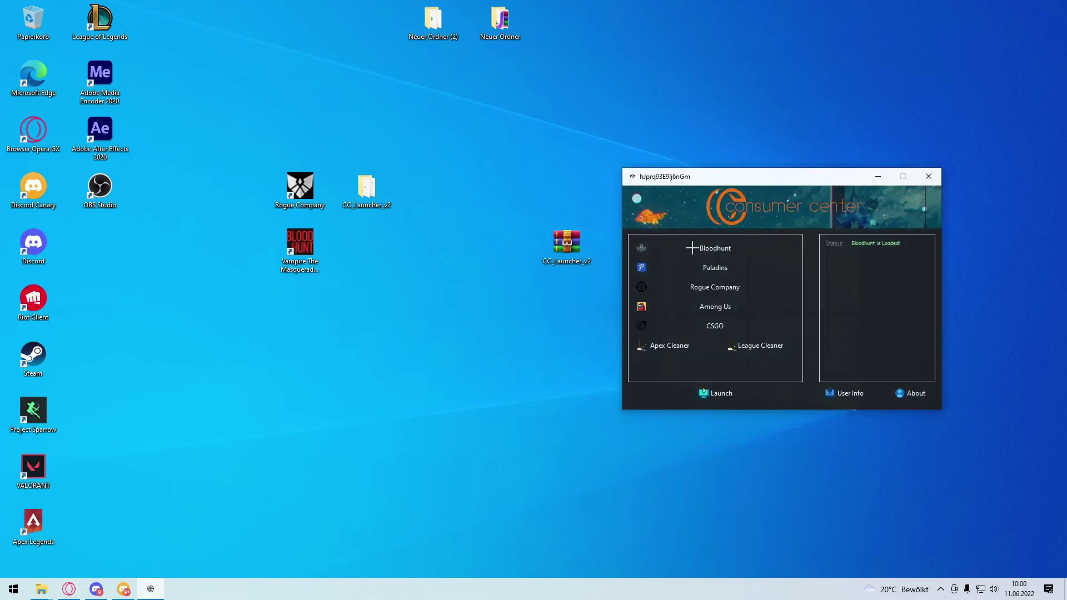
pyautogui.moveTo(768, 179); pyautogui.dragTo(837, 127)
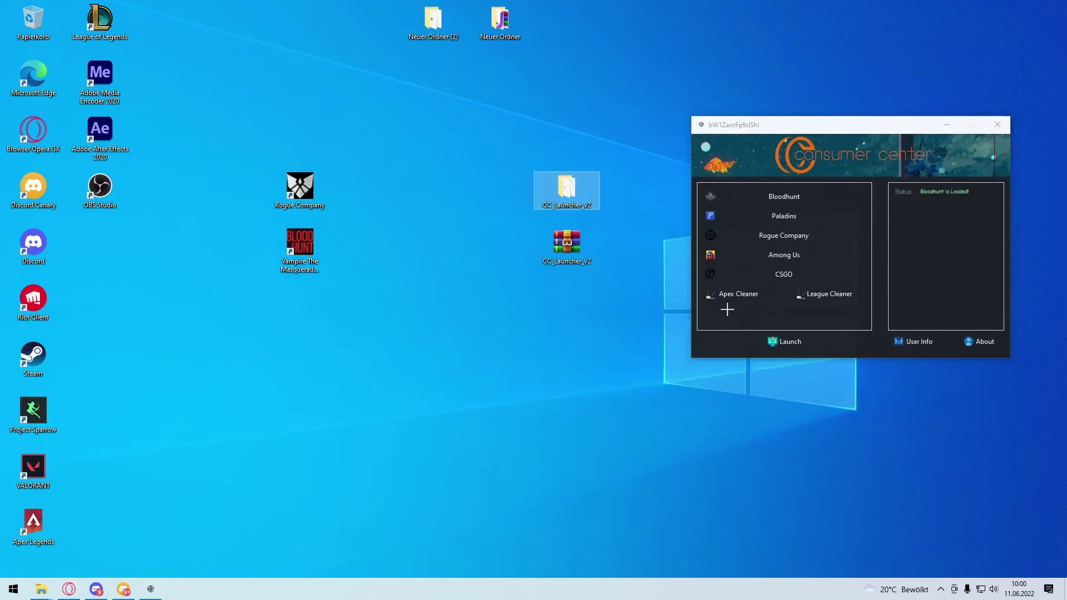
pyautogui.click(774, 242)
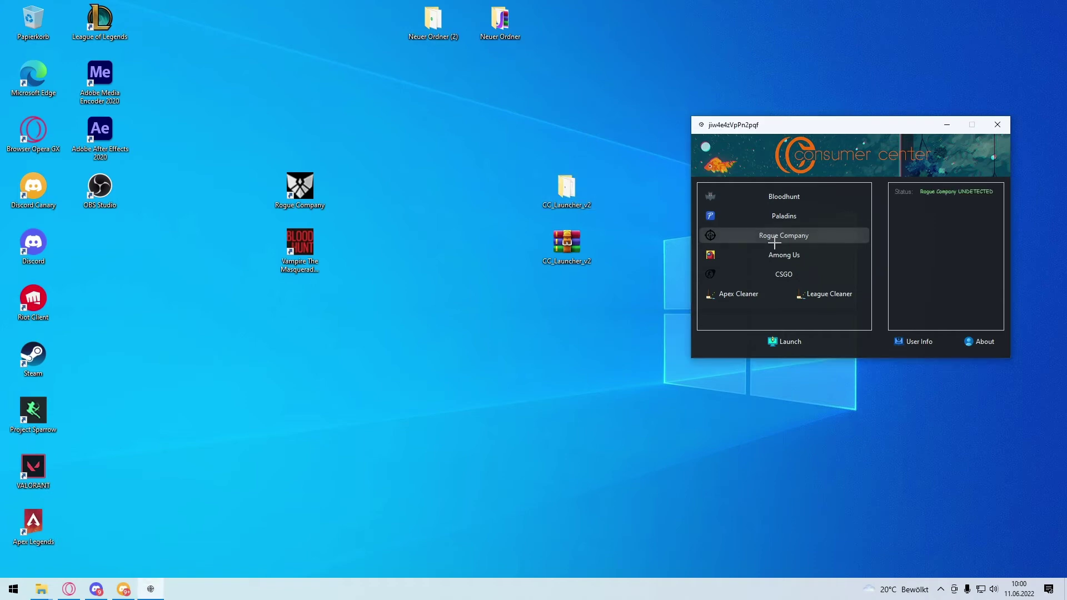
pyautogui.moveTo(285, 189); pyautogui.dragTo(492, 195)
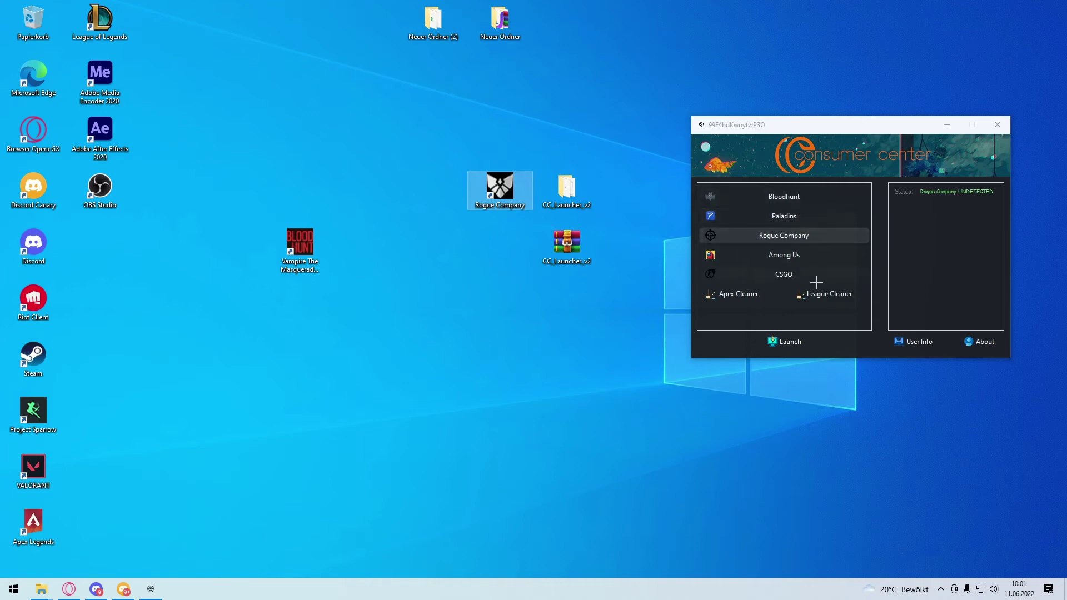
# Step: Close the loader, browse the CC_Launcher_v2 folder, and place the Bloodhunt shortcut beside it
pyautogui.click(998, 118)
pyautogui.click(567, 189)
pyautogui.doubleClick(569, 193)
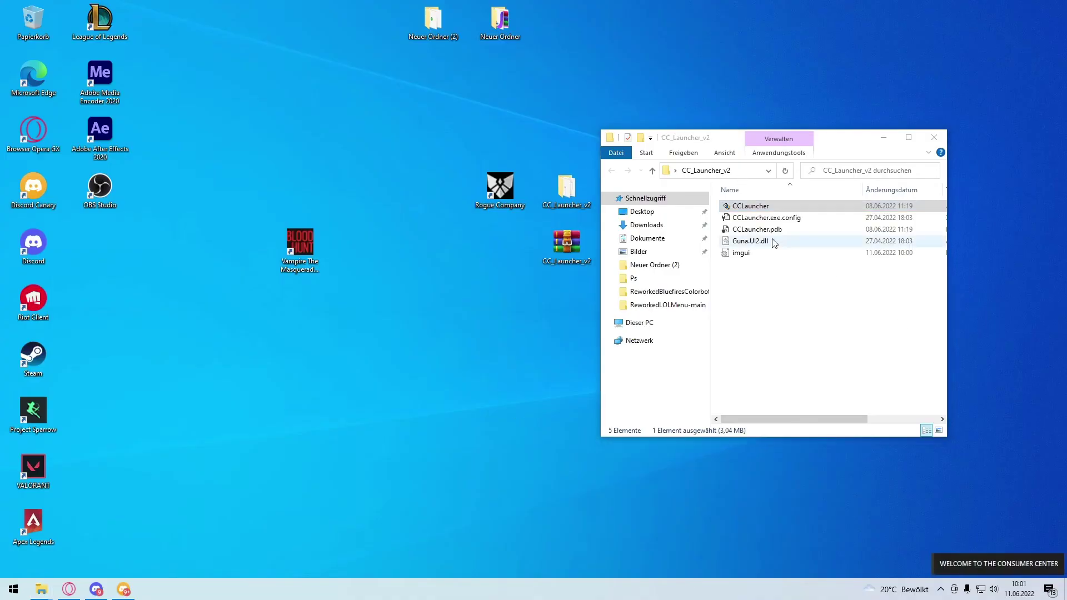
pyautogui.click(883, 137)
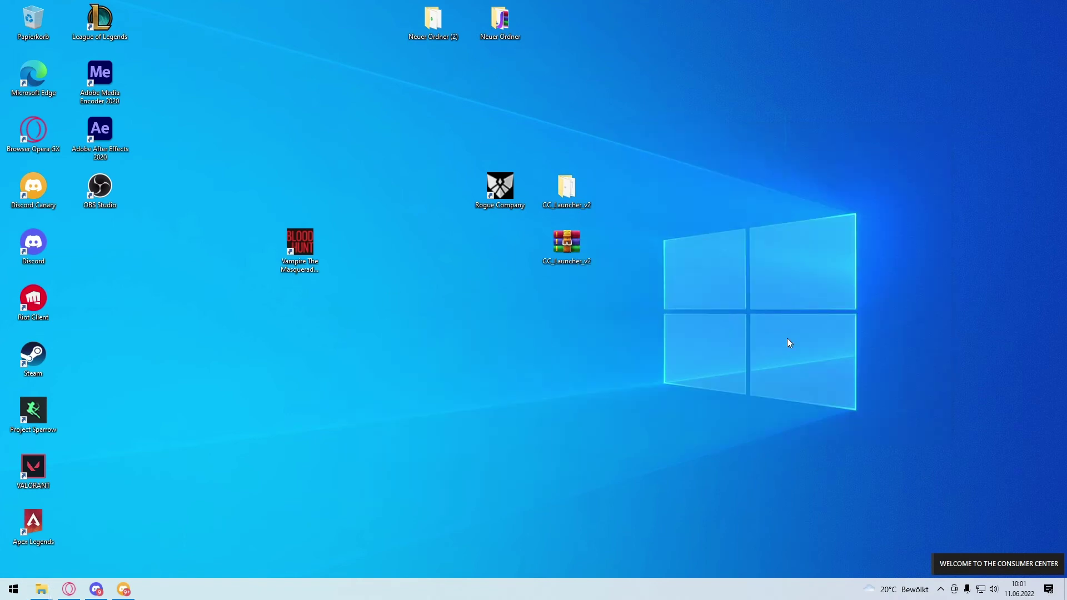
pyautogui.moveTo(305, 239); pyautogui.dragTo(503, 244)
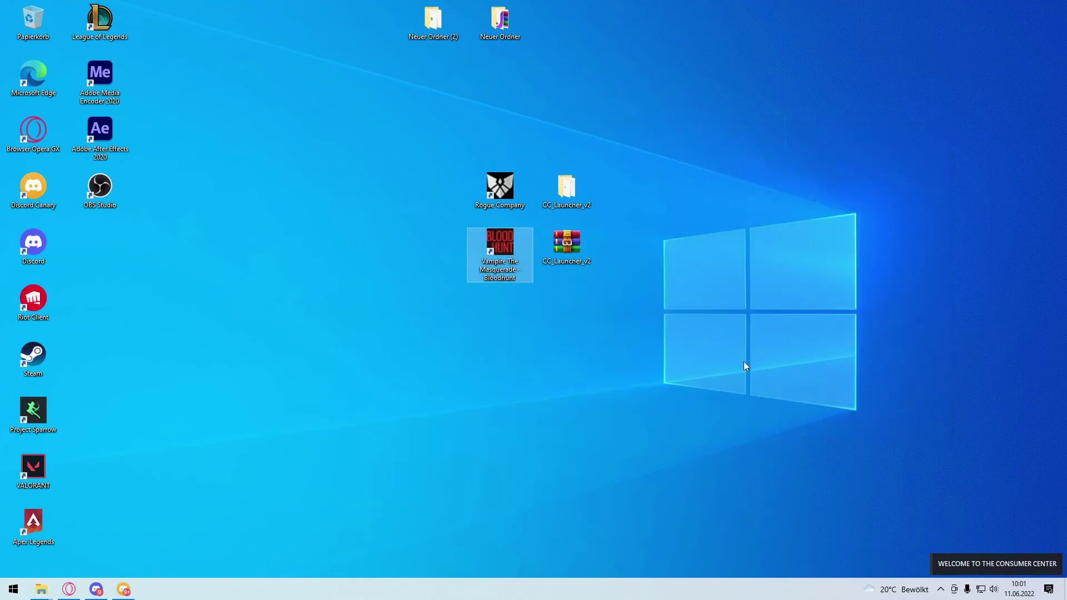
pyautogui.moveTo(744, 361); pyautogui.dragTo(383, 135)
# Step: Sign in from the login window, then pick Rogue Company in the launcher's game list
pyautogui.click(418, 268)
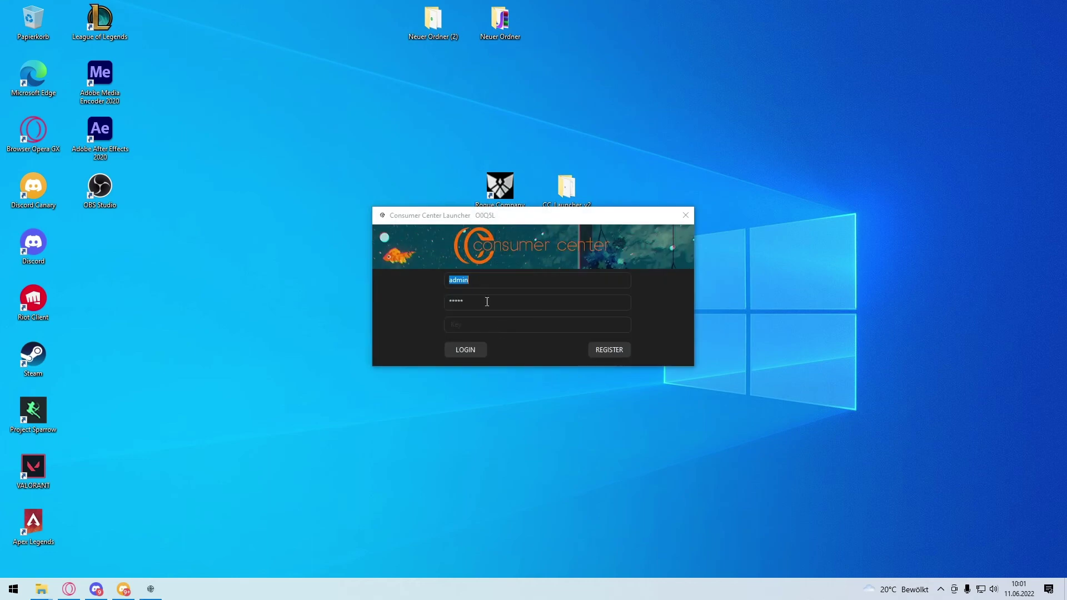
pyautogui.moveTo(455, 218); pyautogui.dragTo(531, 176)
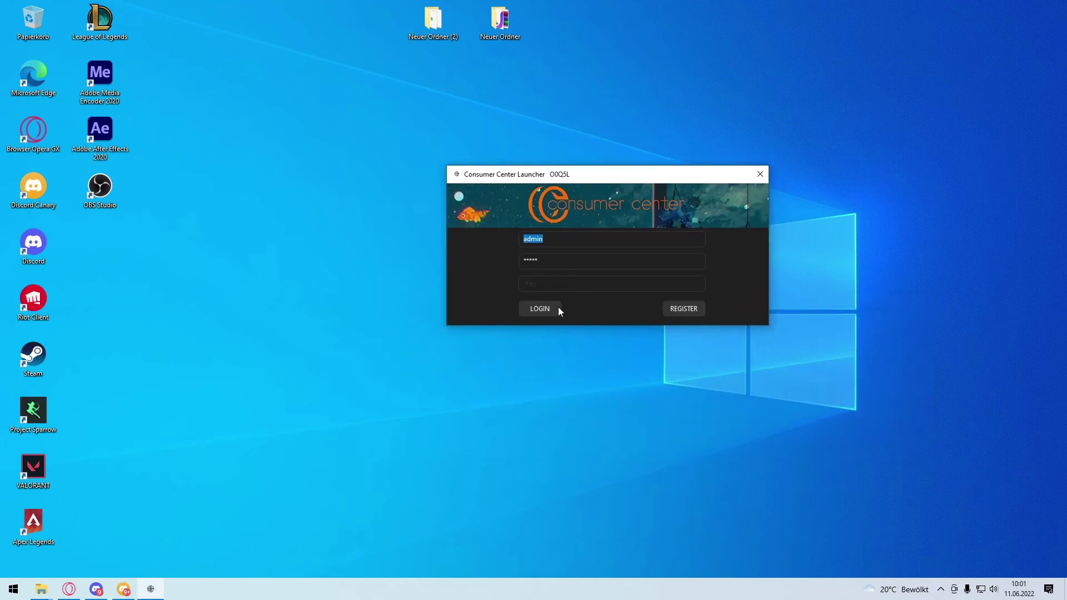
pyautogui.click(541, 307)
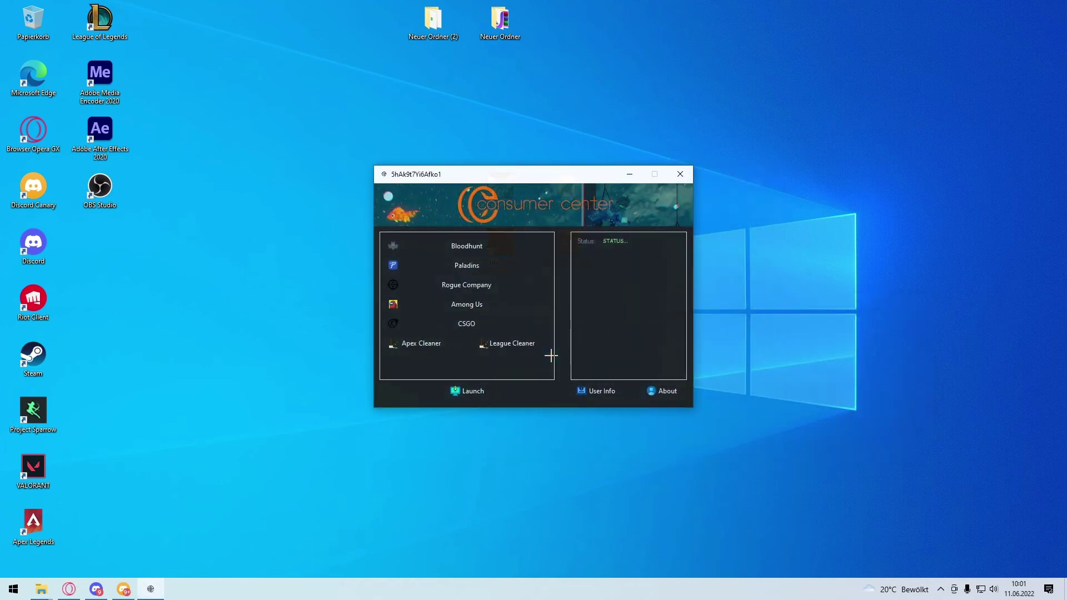
pyautogui.moveTo(499, 184); pyautogui.dragTo(734, 129)
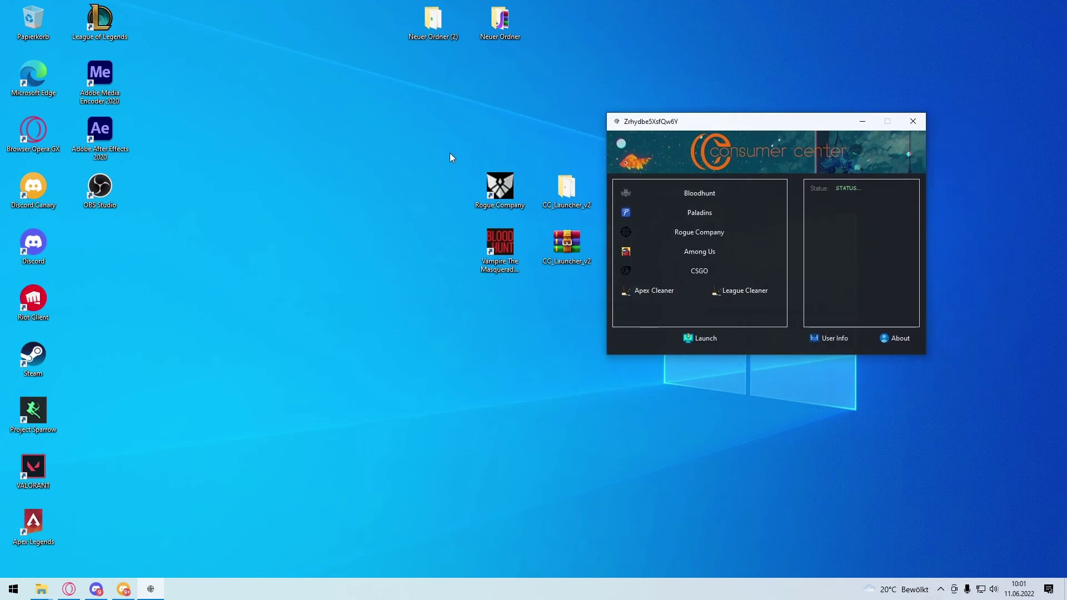
pyautogui.moveTo(450, 154); pyautogui.dragTo(548, 228)
pyautogui.click(720, 233)
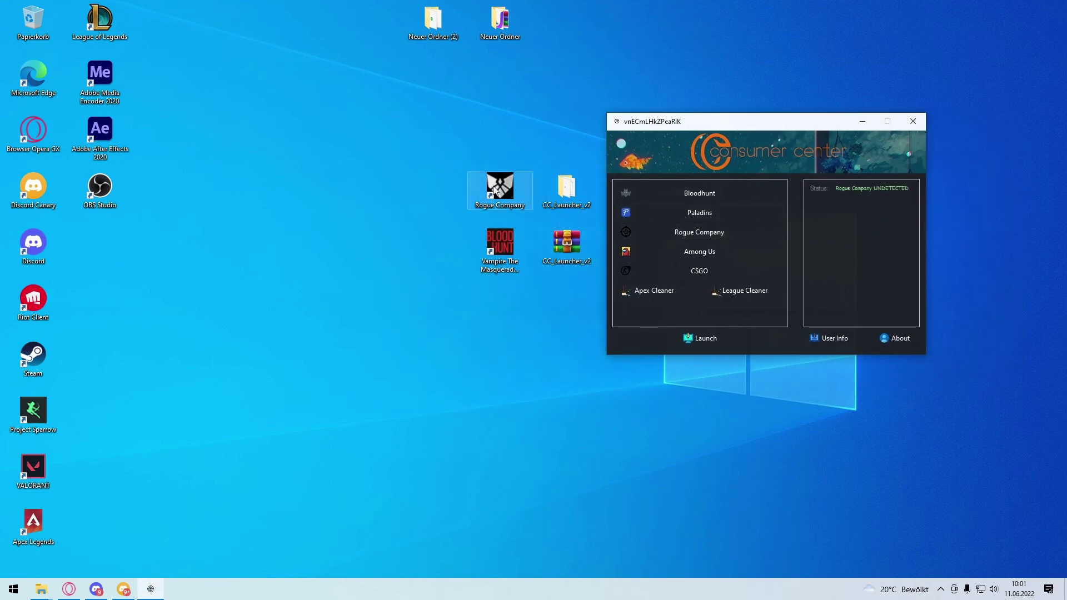
pyautogui.click(474, 380)
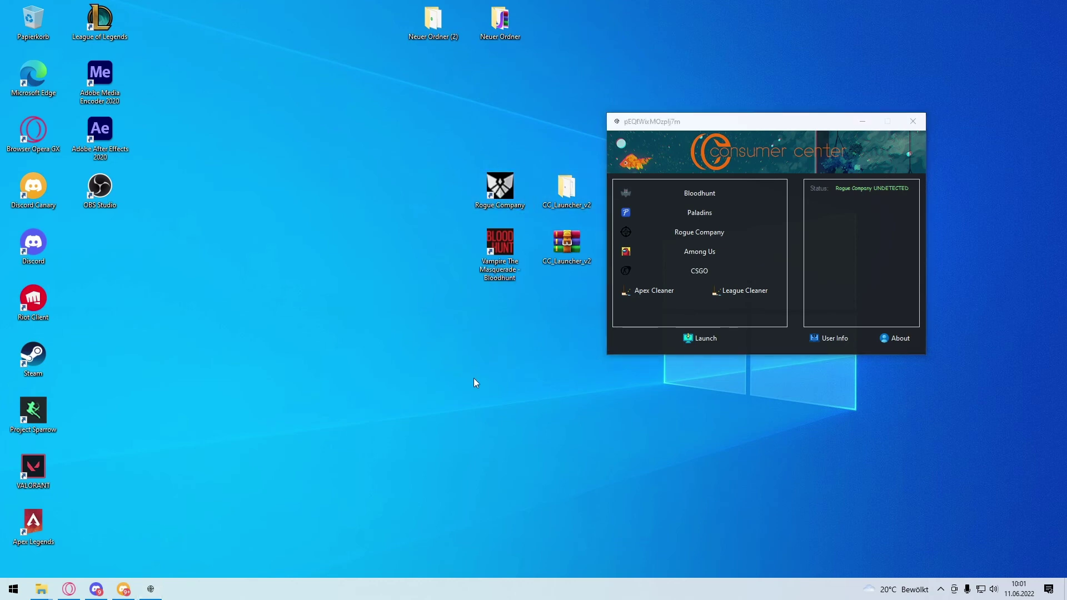
pyautogui.click(703, 233)
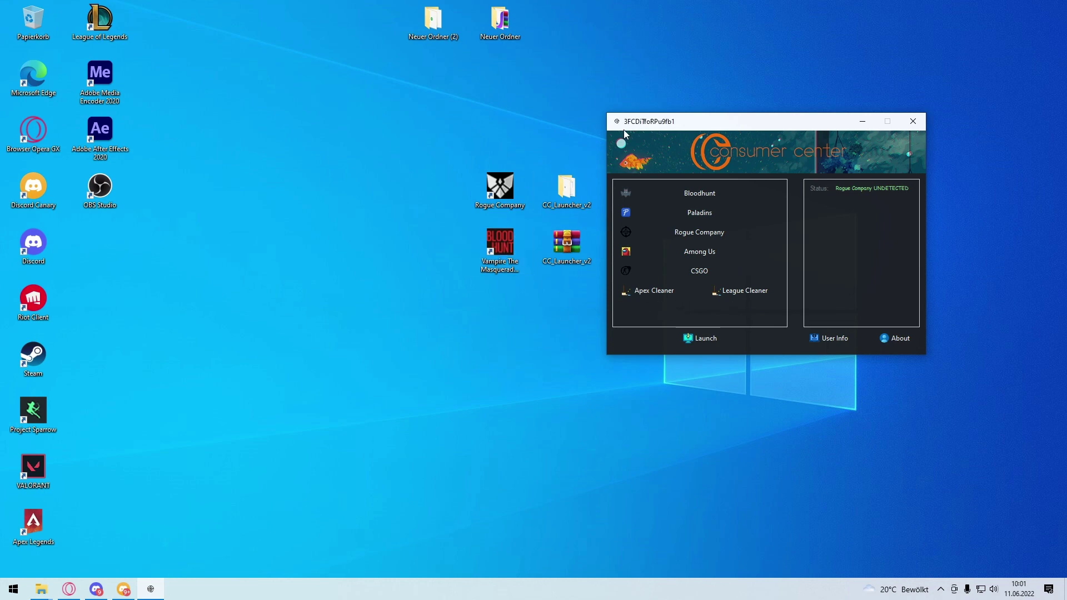
pyautogui.moveTo(762, 128); pyautogui.dragTo(759, 124)
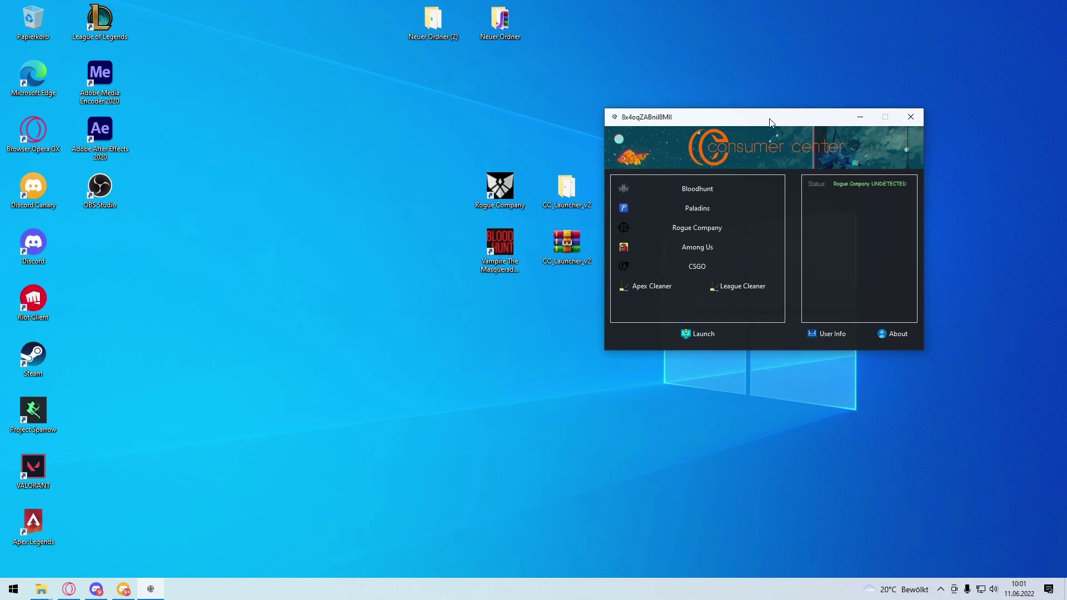